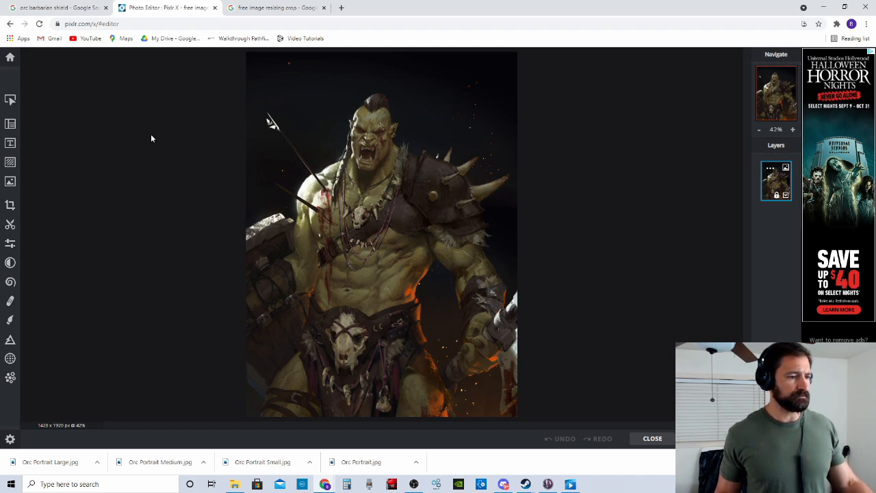
# Step: Start cropping the orc image with a fixed aspect ratio of 185 wide by 242 high
pyautogui.click(11, 205)
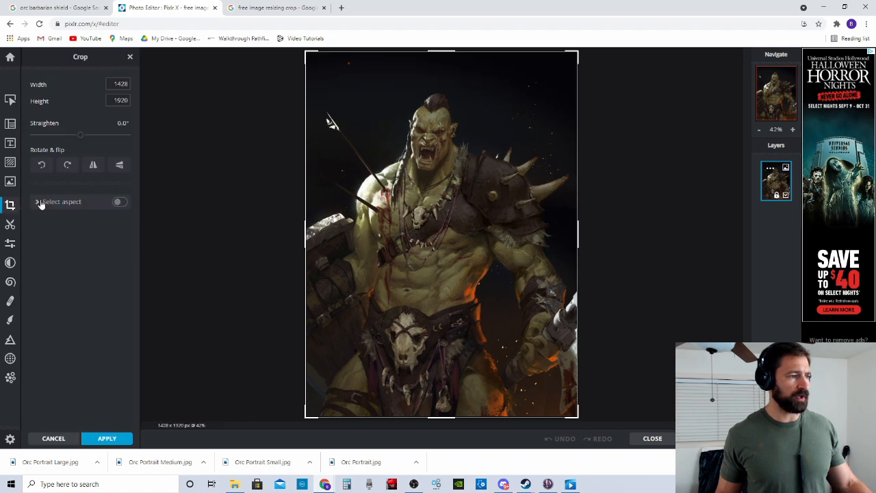
pyautogui.click(65, 202)
pyautogui.click(116, 248)
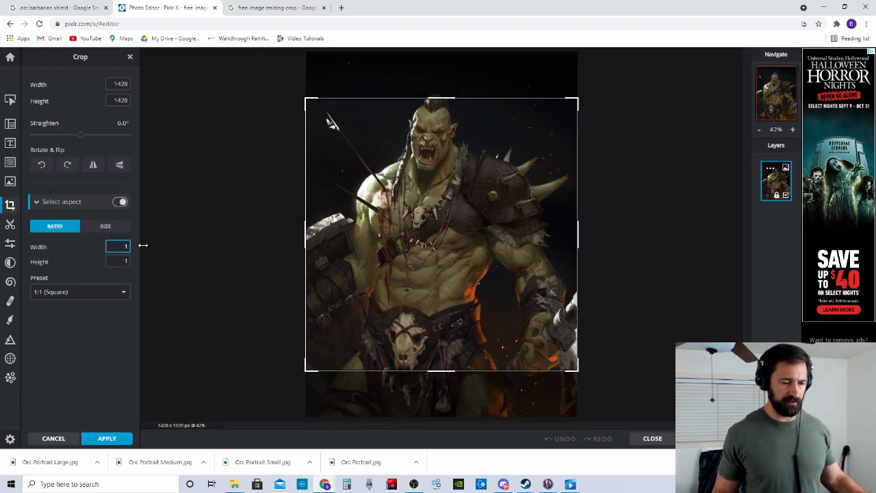
pyautogui.write('185')
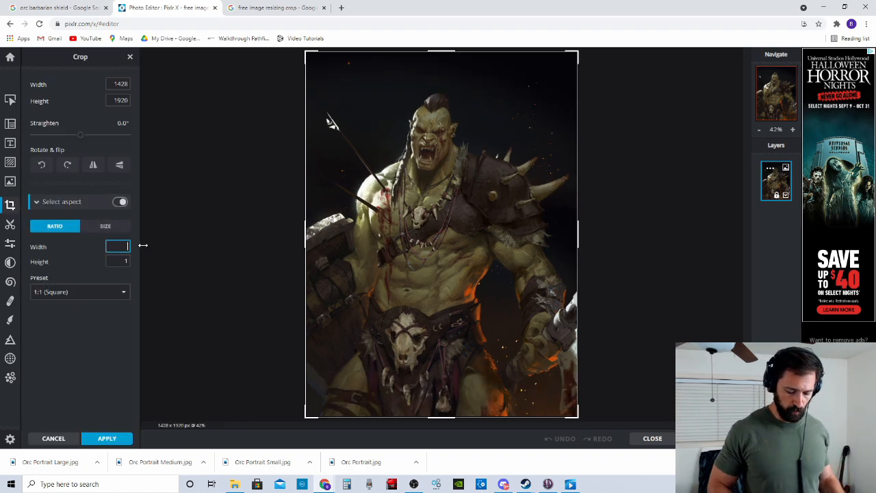
pyautogui.press('Tab')
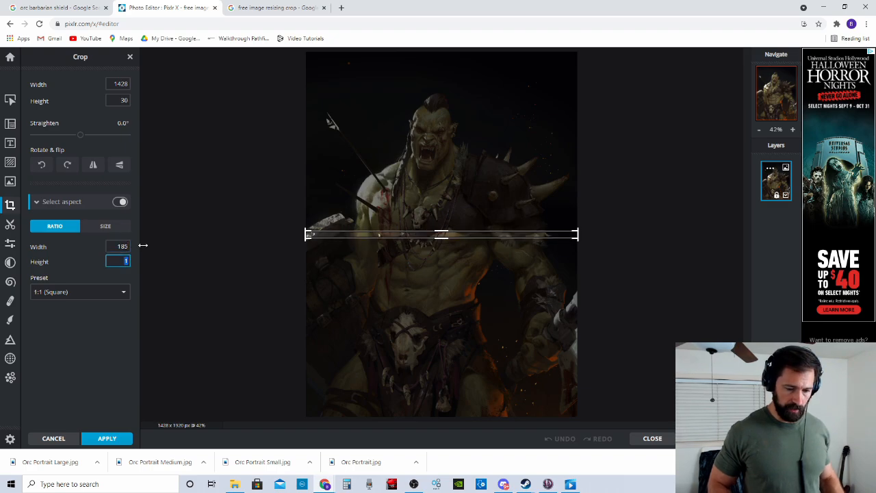
pyautogui.write('33')
pyautogui.press('BackSpace')
pyautogui.press('BackSpace')
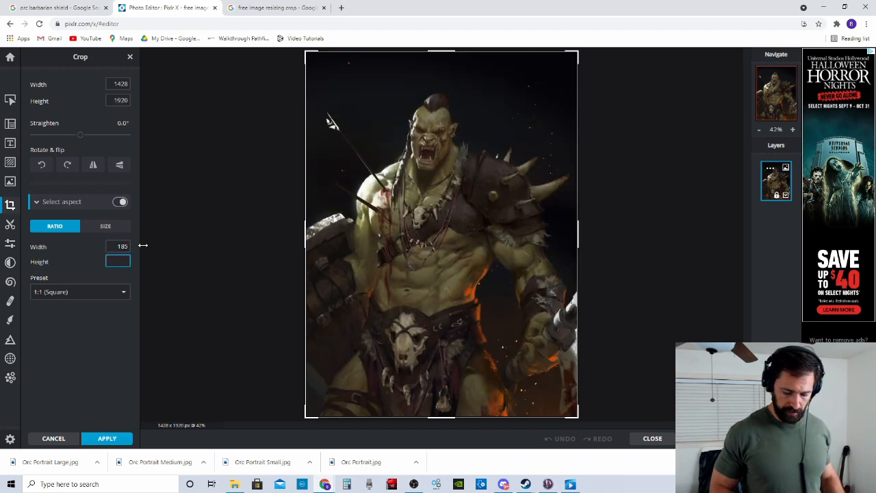
pyautogui.write('242')
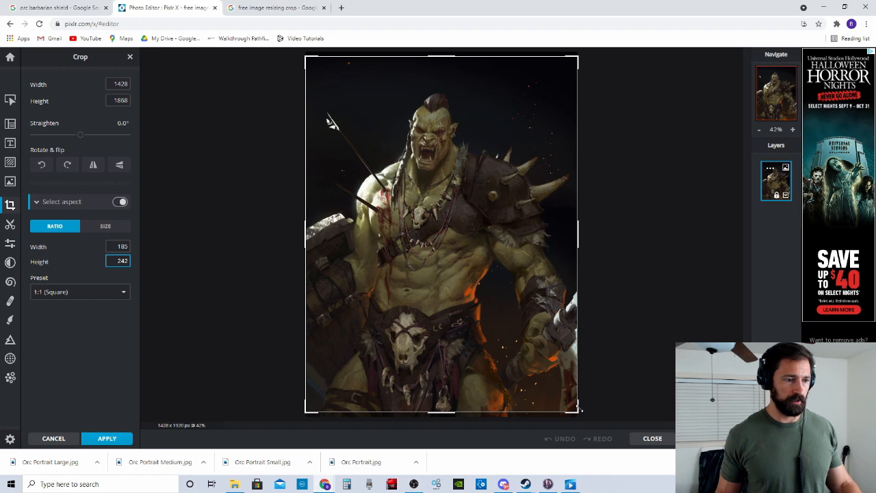
# Step: Crop the image to a frame of about 458 x 599 px around the orc's head and shoulders
pyautogui.moveTo(578, 408); pyautogui.dragTo(431, 219)
pyautogui.moveTo(376, 141); pyautogui.dragTo(439, 155)
pyautogui.moveTo(493, 234); pyautogui.dragTo(469, 204)
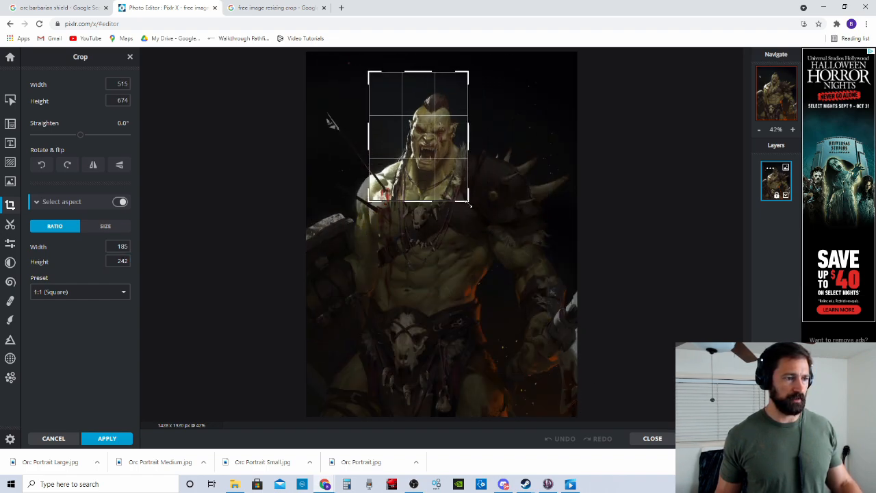
pyautogui.moveTo(434, 144); pyautogui.dragTo(448, 154)
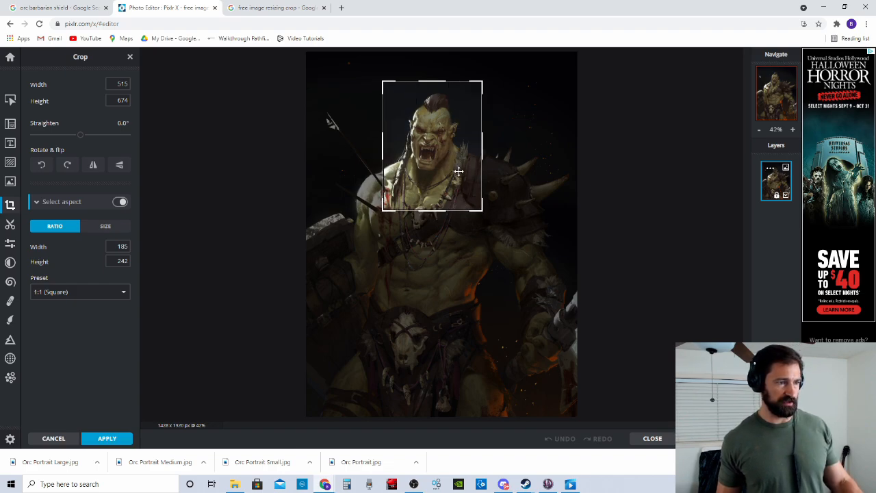
pyautogui.moveTo(480, 213); pyautogui.dragTo(471, 198)
pyautogui.moveTo(445, 161); pyautogui.dragTo(451, 167)
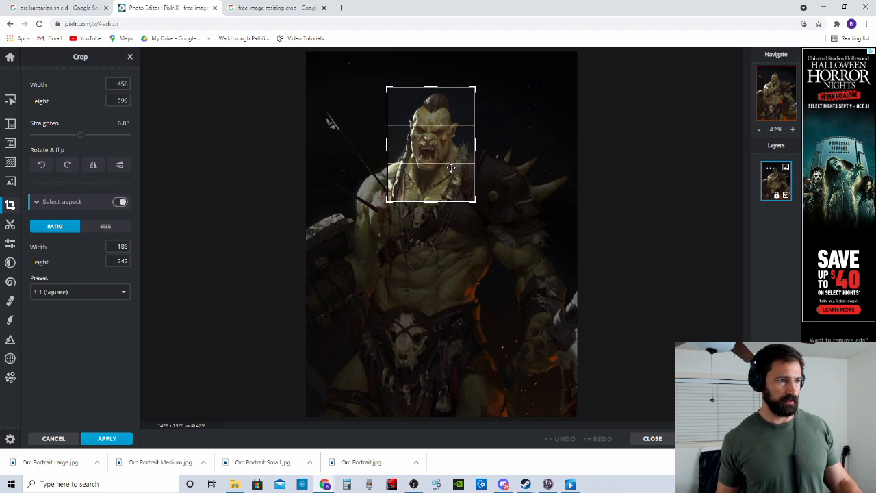
pyautogui.click(113, 438)
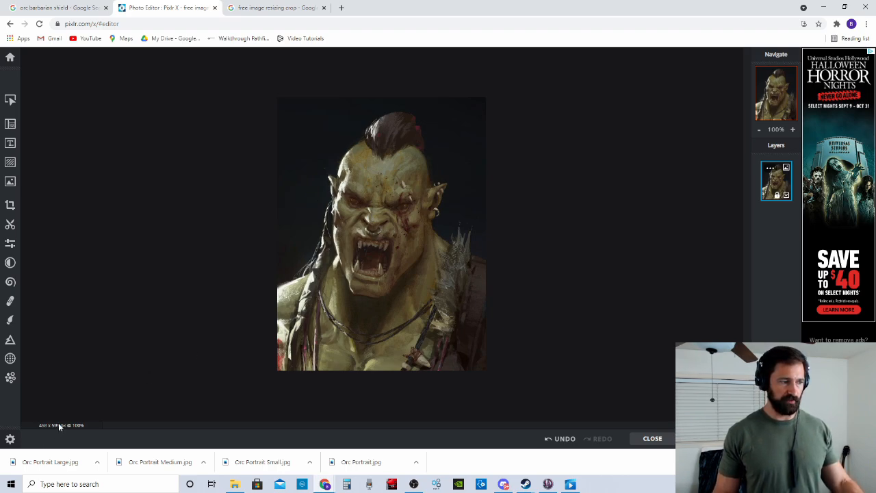
# Step: Resize the cropped head portrait to 185 px wide with proportions constrained
pyautogui.click(11, 123)
pyautogui.click(63, 94)
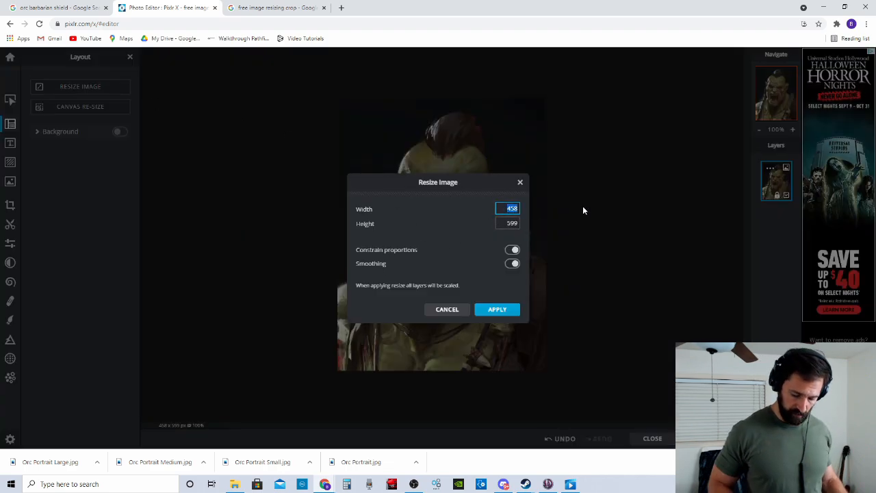
pyautogui.write('185')
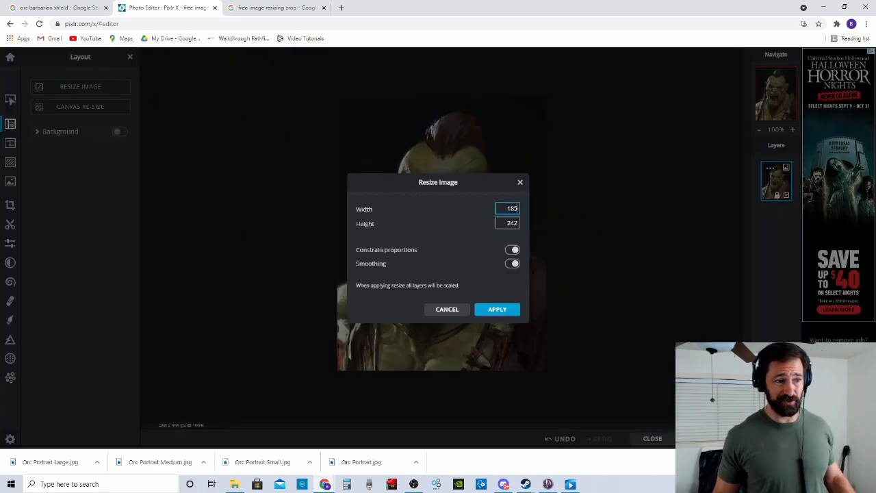
pyautogui.click(504, 314)
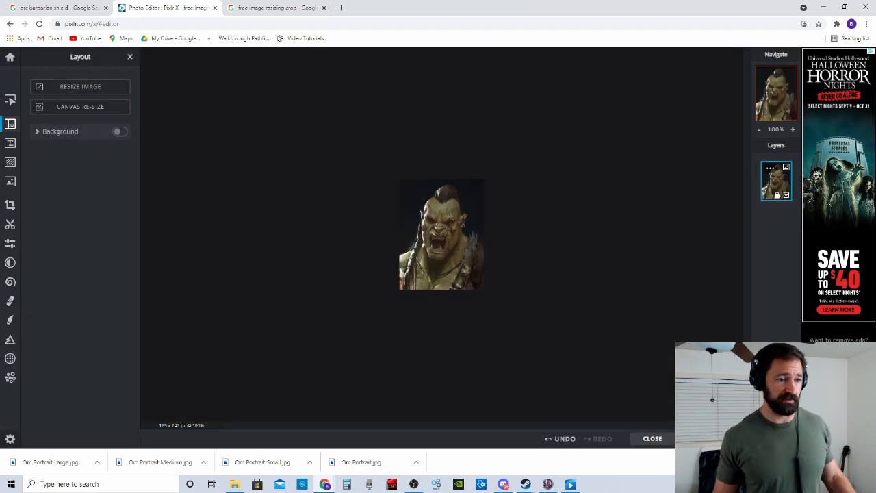
# Step: Download the portrait as a PNG named OrcPortraitSmall, and close the save dialog
pyautogui.hotkey('ctrl', 's')
pyautogui.click(472, 244)
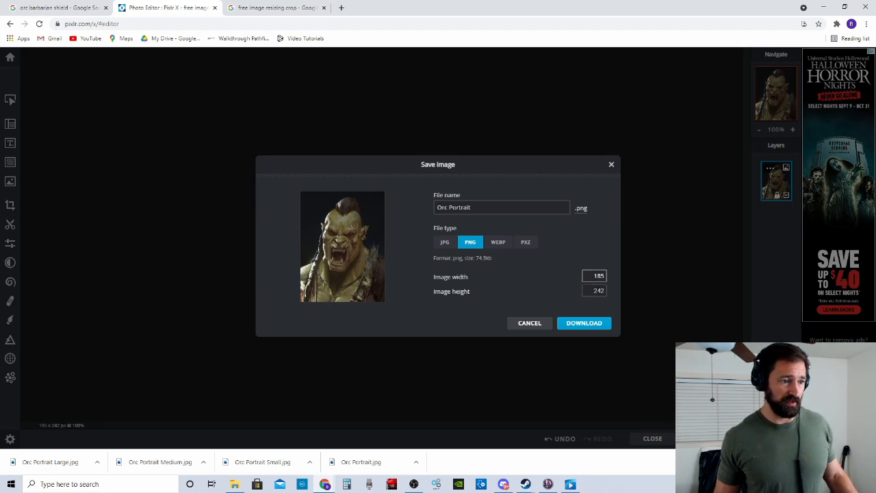
pyautogui.click(472, 207)
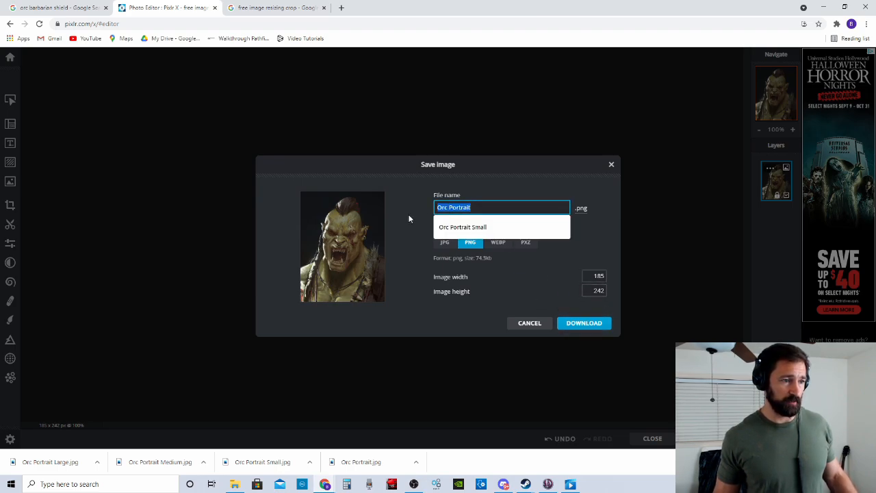
pyautogui.click(482, 229)
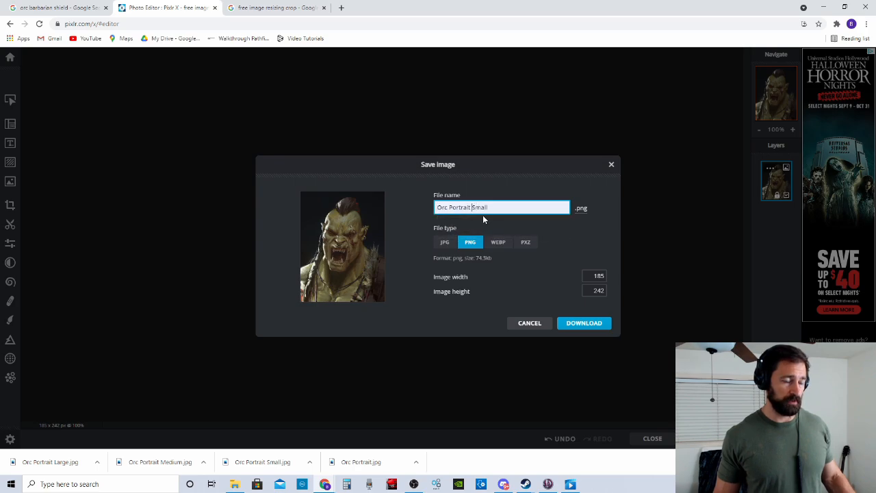
pyautogui.press('BackSpace')
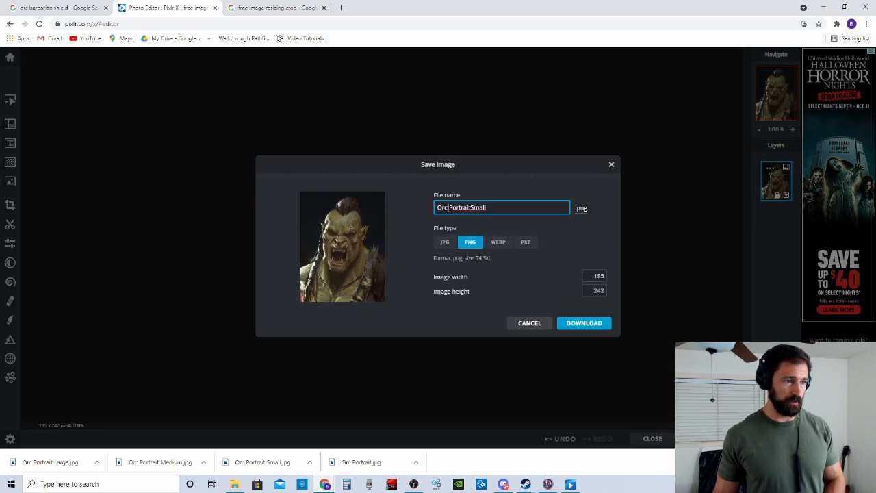
pyautogui.press('BackSpace')
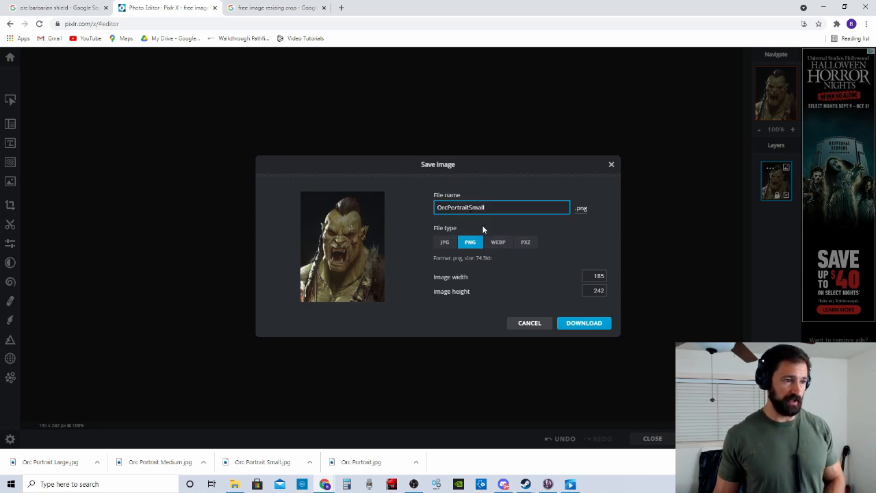
pyautogui.click(587, 327)
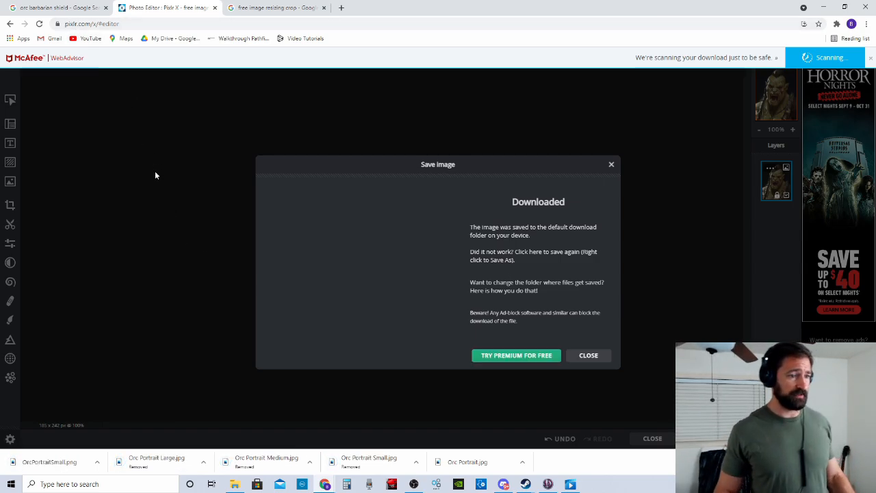
pyautogui.click(597, 359)
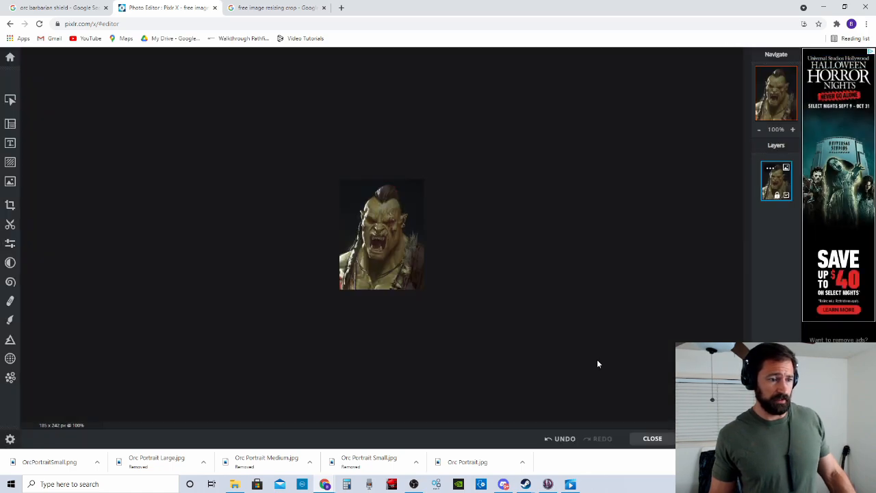
# Step: Open the original Orc Portrait JPG from the Downloads folder, pre-resized to Full HD at 1428 x 1920
pyautogui.click(11, 58)
pyautogui.click(425, 189)
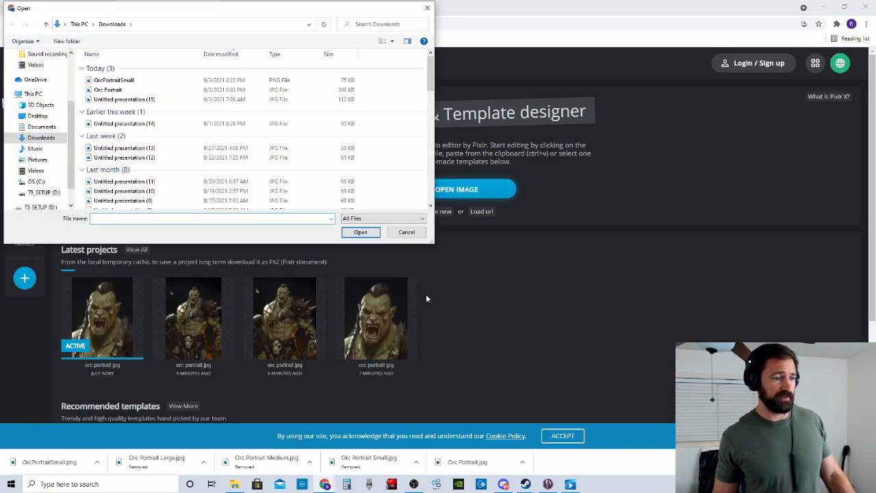
pyautogui.click(116, 92)
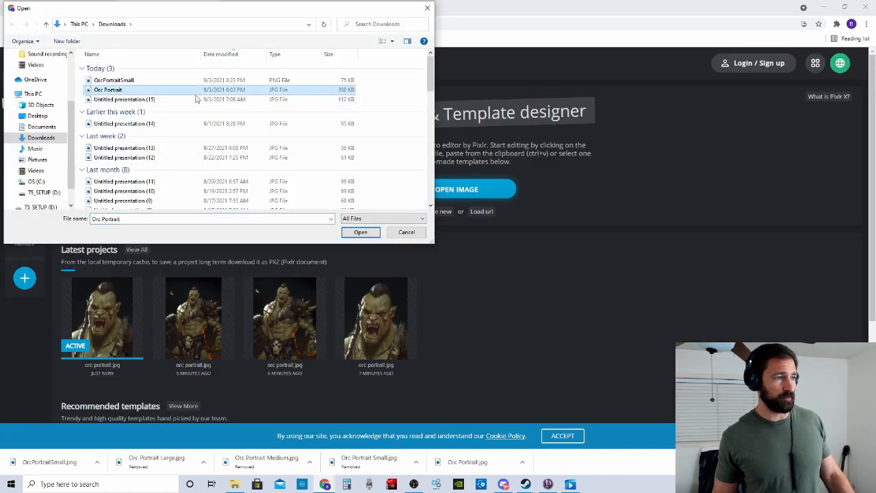
pyautogui.click(360, 232)
pyautogui.click(404, 280)
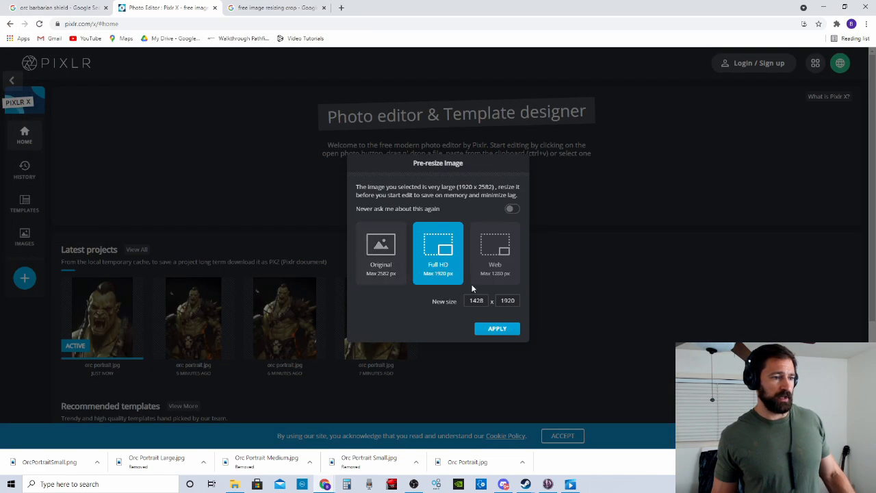
pyautogui.click(489, 331)
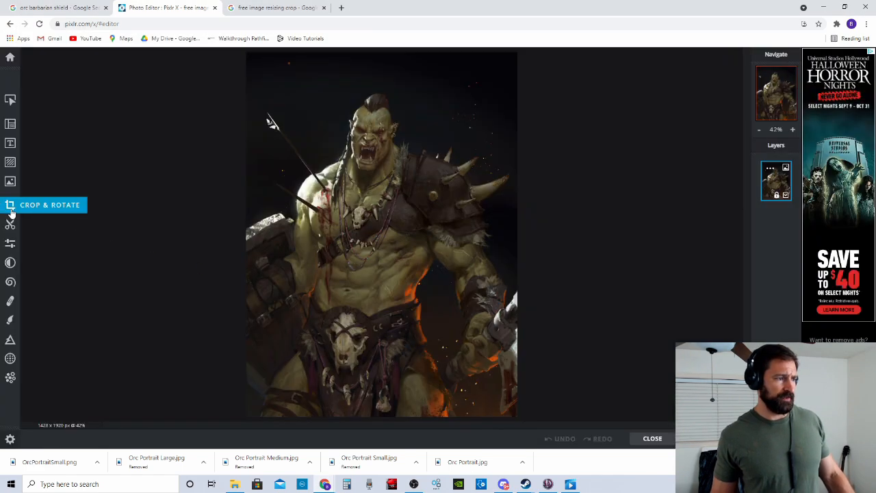
# Step: Crop the full-body image at a 330:432 aspect ratio, with the full-width frame moved down to the image's lower edge
pyautogui.click(11, 205)
pyautogui.click(120, 202)
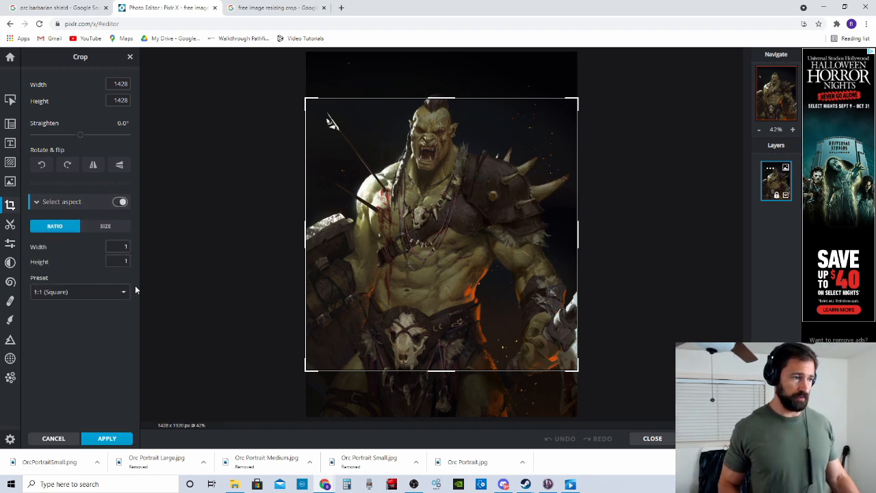
pyautogui.click(117, 246)
pyautogui.press('BackSpace')
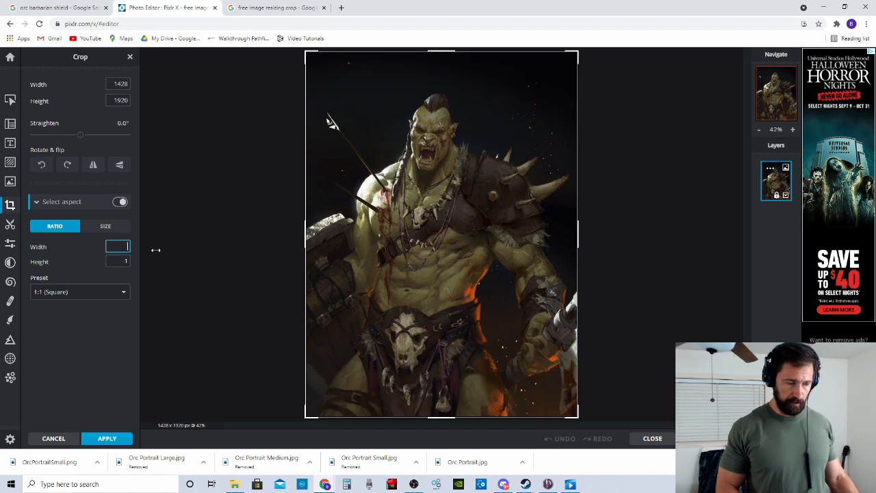
pyautogui.write('330')
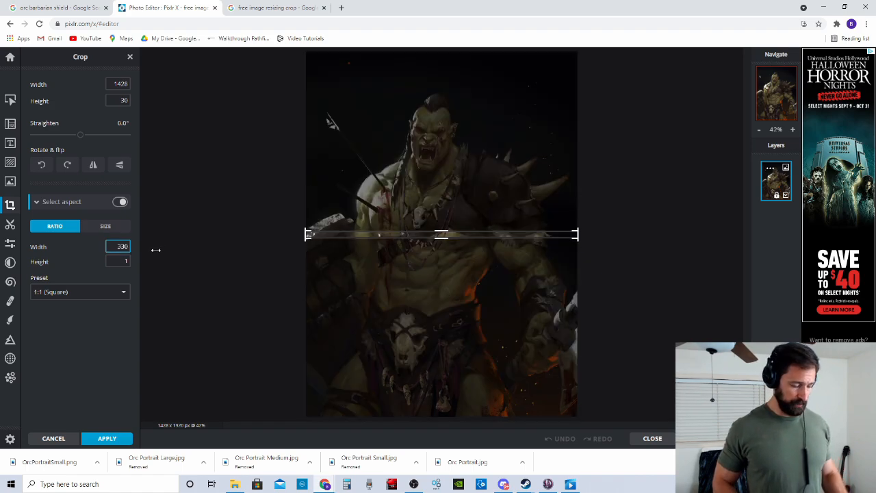
pyautogui.press('Tab')
pyautogui.write('432')
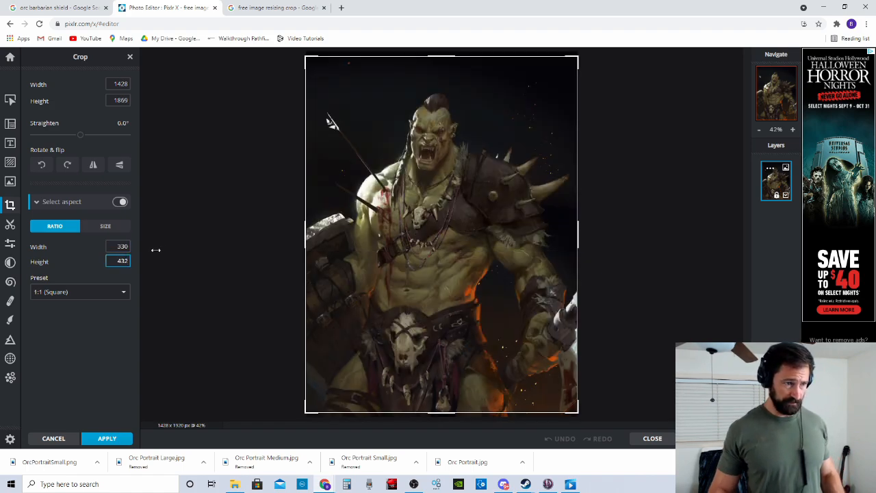
pyautogui.moveTo(484, 226); pyautogui.dragTo(467, 240)
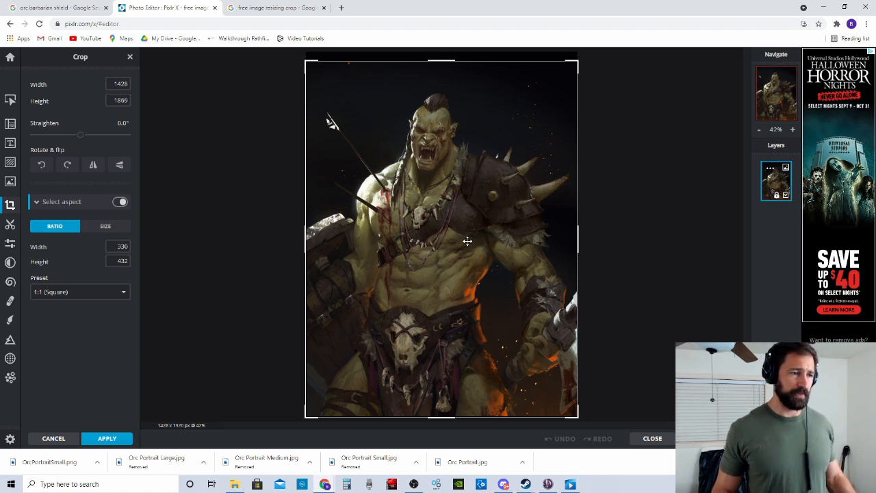
pyautogui.click(108, 439)
# Step: Resize the cropped full-body image to 330 px wide with proportions constrained
pyautogui.click(10, 123)
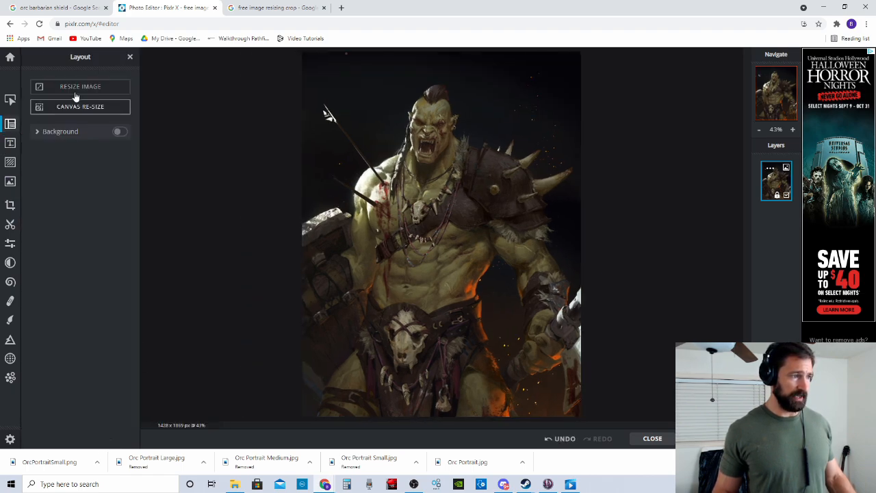
pyautogui.click(79, 87)
pyautogui.click(512, 209)
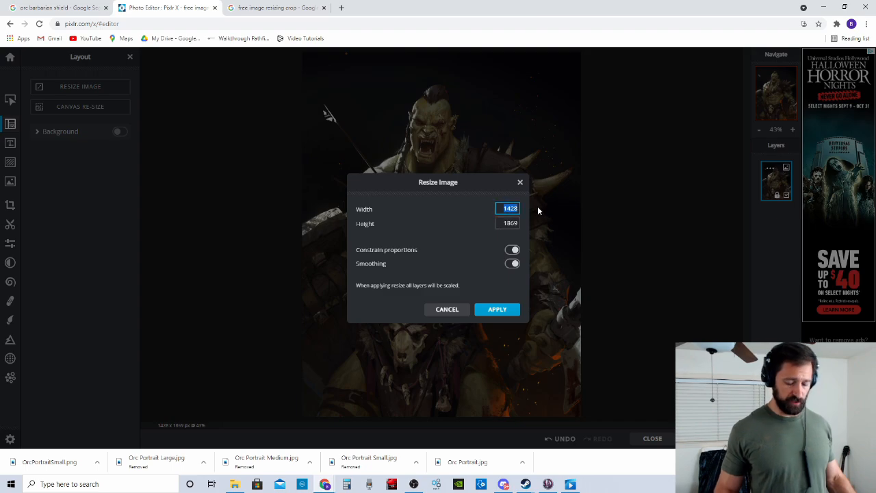
pyautogui.write('330')
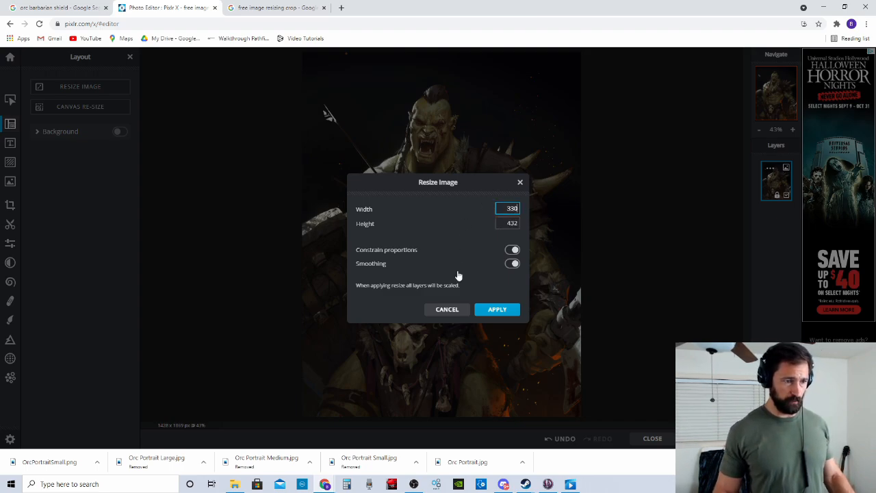
pyautogui.click(498, 309)
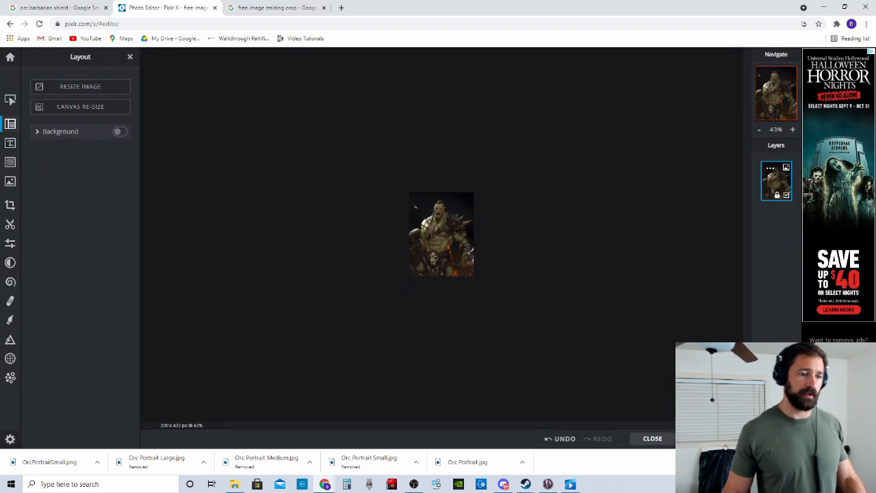
# Step: Download the 330 x 432 image as a PNG named Orc Portrait
pyautogui.hotkey('ctrl', 's')
pyautogui.click(470, 242)
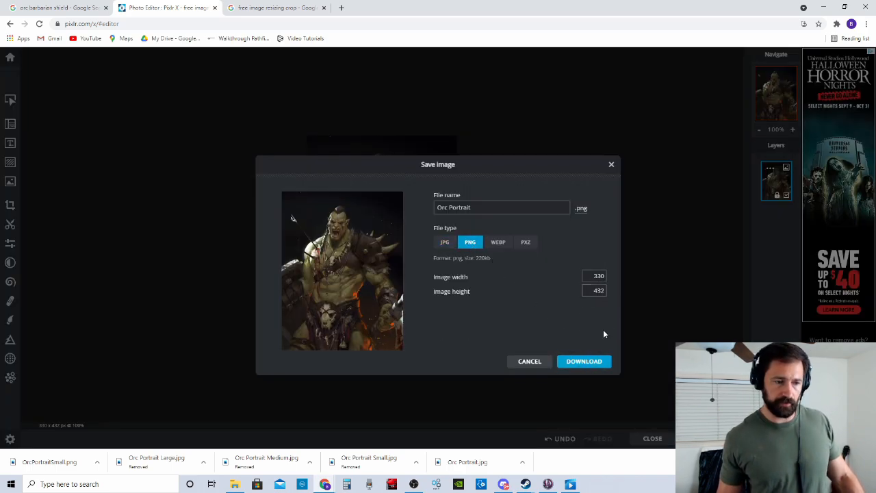
pyautogui.click(593, 362)
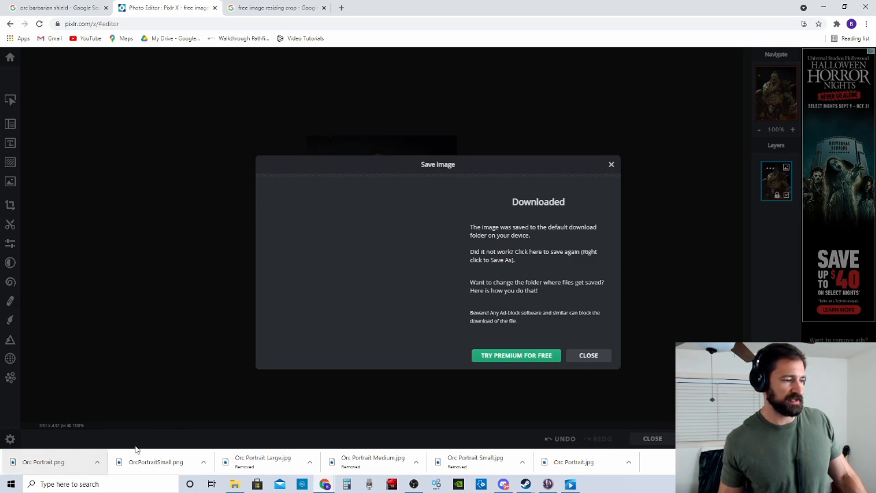
# Step: Close the finished save and reopen the original Orc Portrait JPG from Downloads as a new image, pre-resized to 1428 x 1920
pyautogui.click(589, 355)
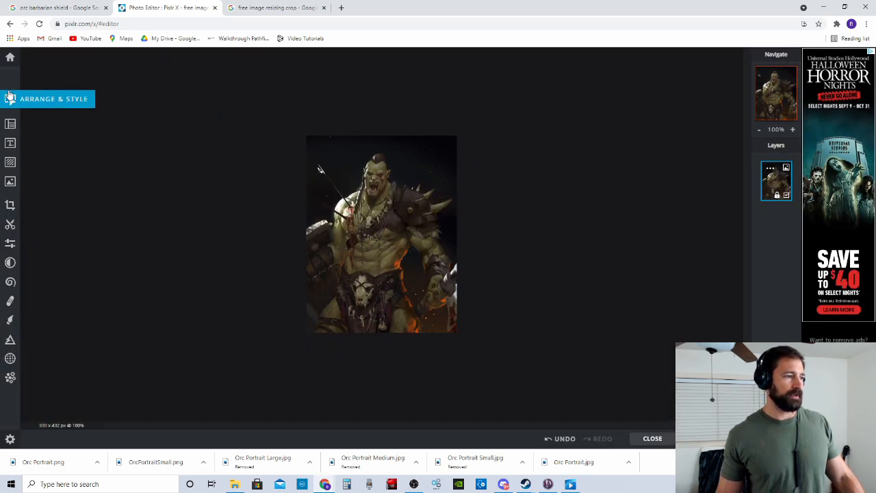
pyautogui.click(11, 57)
pyautogui.click(490, 188)
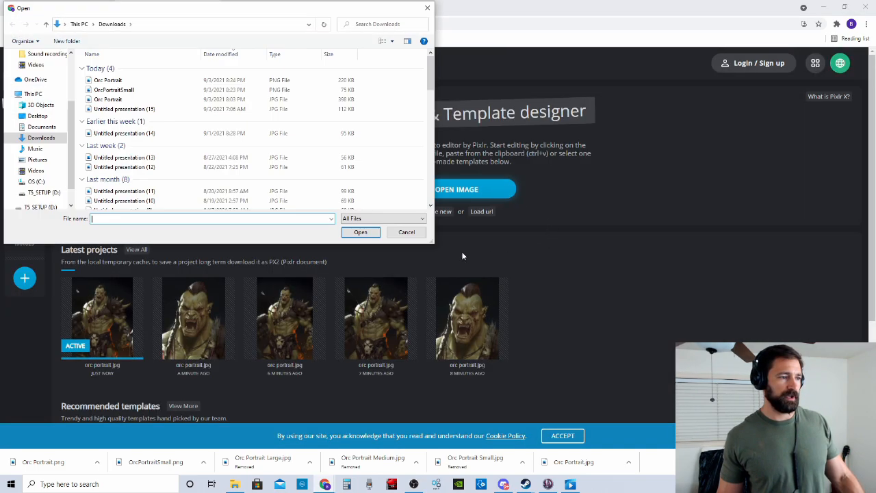
pyautogui.click(110, 99)
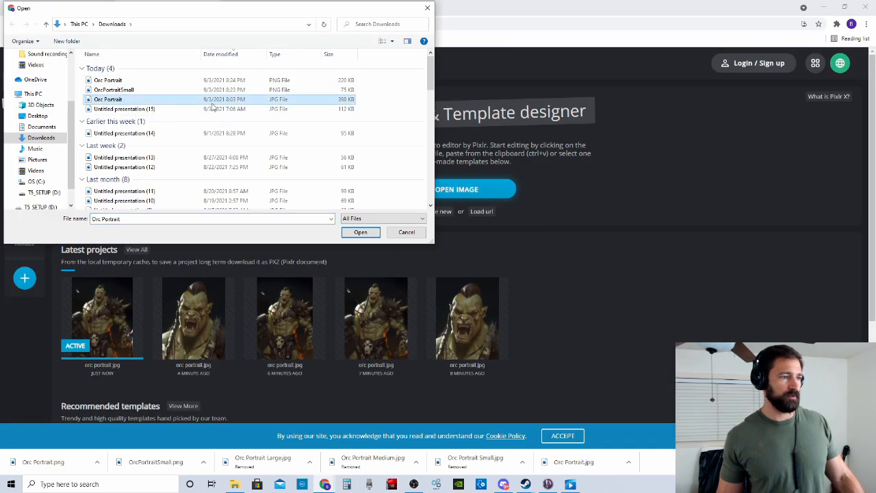
pyautogui.click(361, 232)
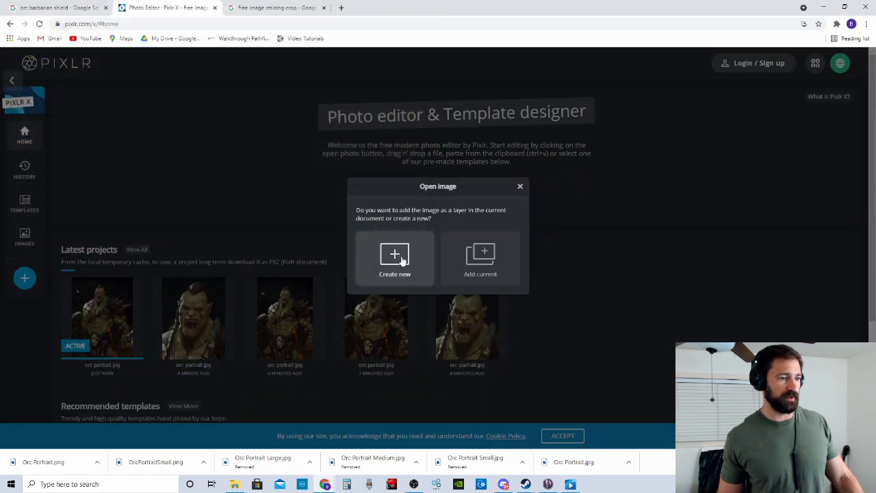
pyautogui.click(395, 252)
pyautogui.click(495, 329)
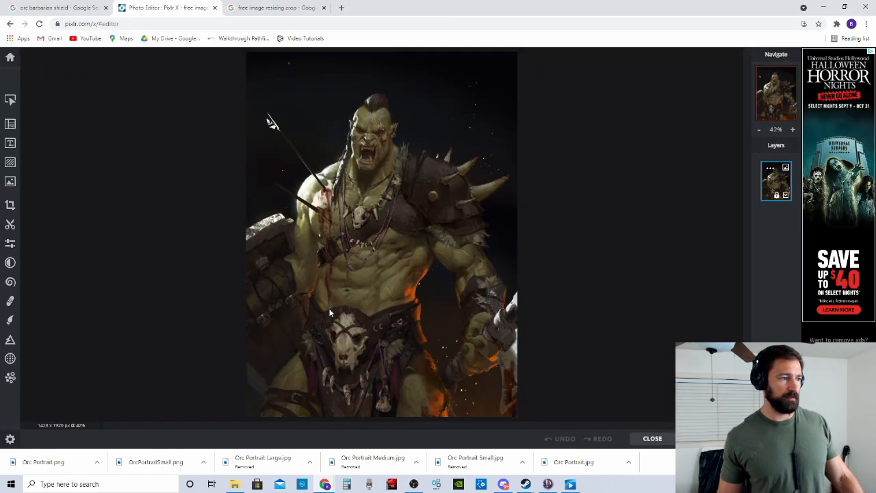
# Step: Crop the image at a 692:1024 aspect ratio, with the full-height frame moved to the image's left edge
pyautogui.click(10, 205)
pyautogui.click(119, 201)
pyautogui.click(117, 246)
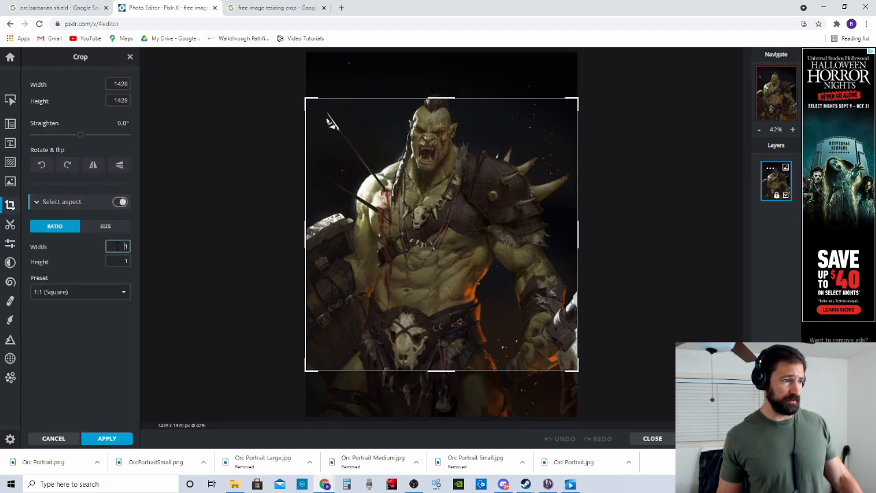
pyautogui.write('692')
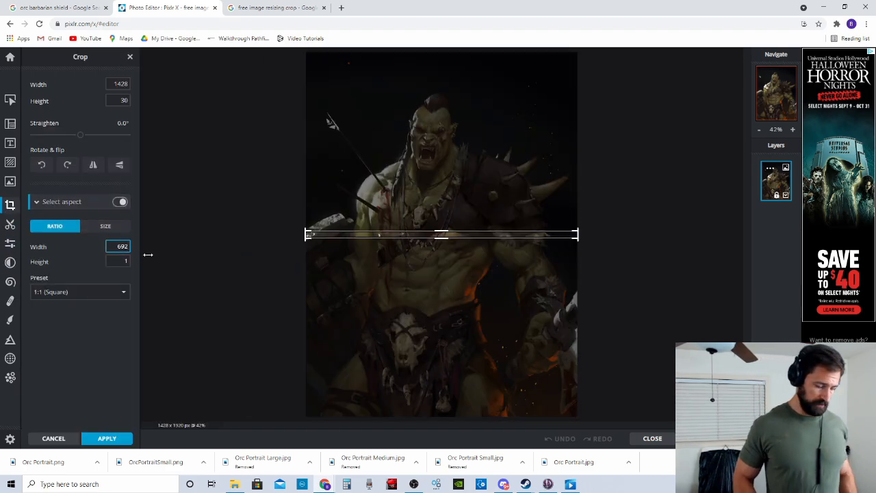
pyautogui.press('Tab')
pyautogui.write('1024')
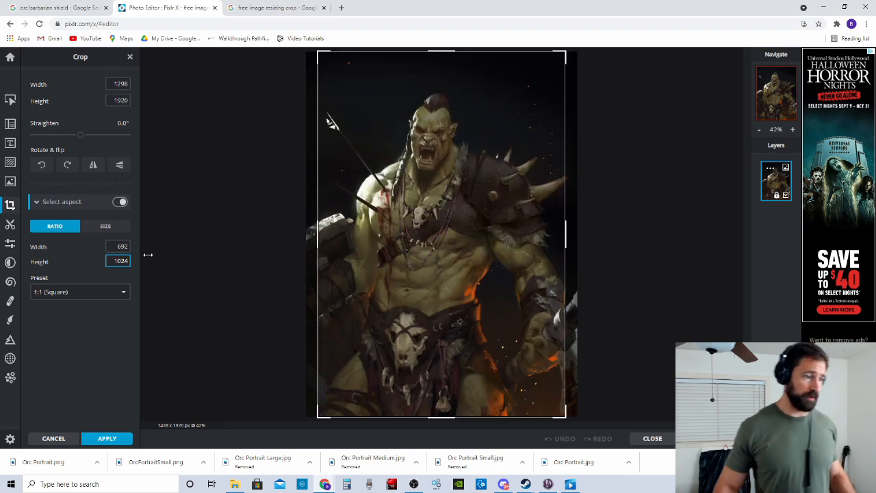
pyautogui.moveTo(463, 239); pyautogui.dragTo(450, 239)
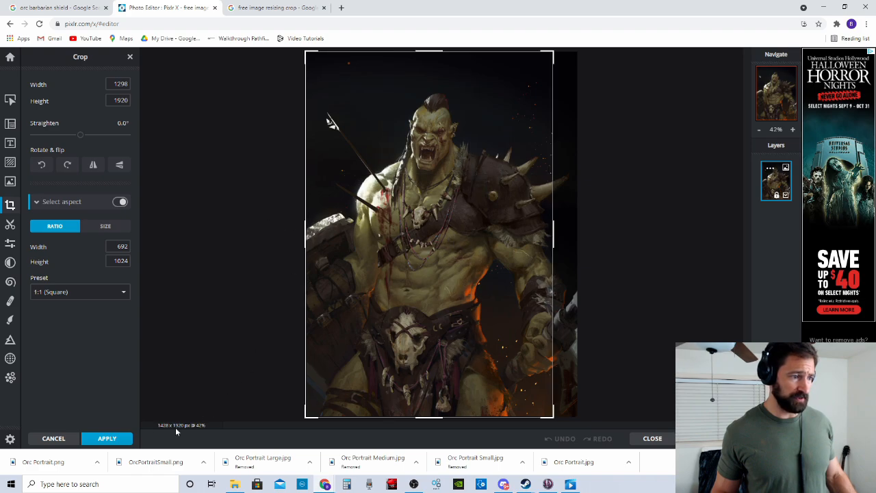
pyautogui.click(107, 438)
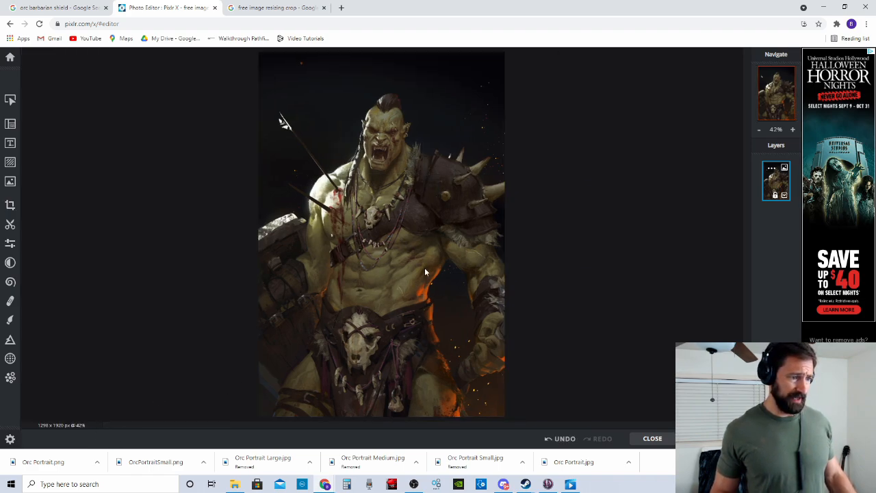
# Step: Resize the cropped image to 692 px wide with proportions constrained
pyautogui.click(10, 123)
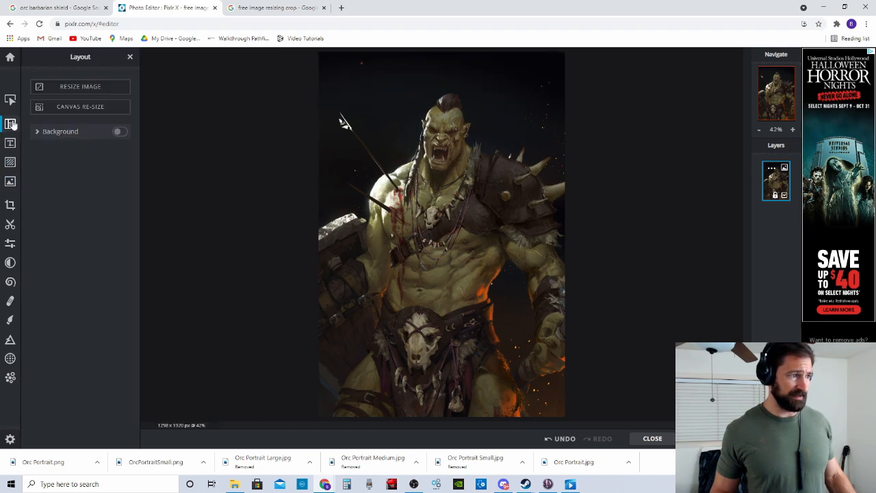
pyautogui.click(68, 87)
pyautogui.click(508, 208)
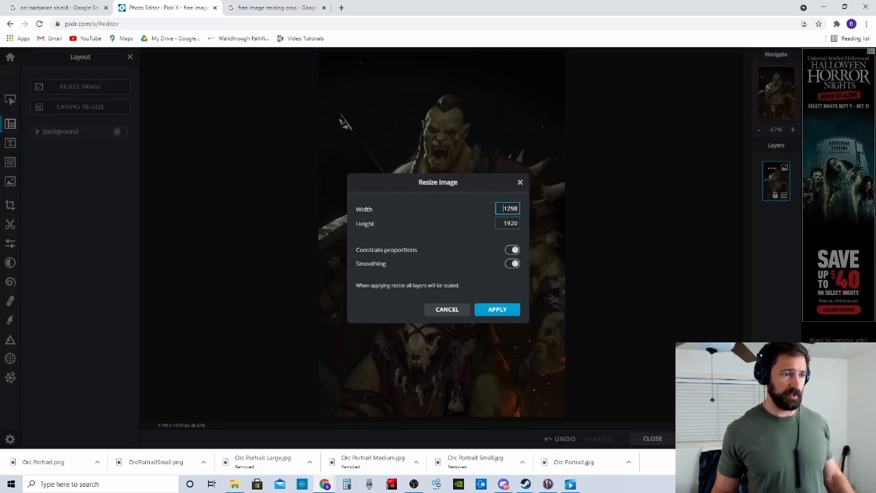
pyautogui.write('692')
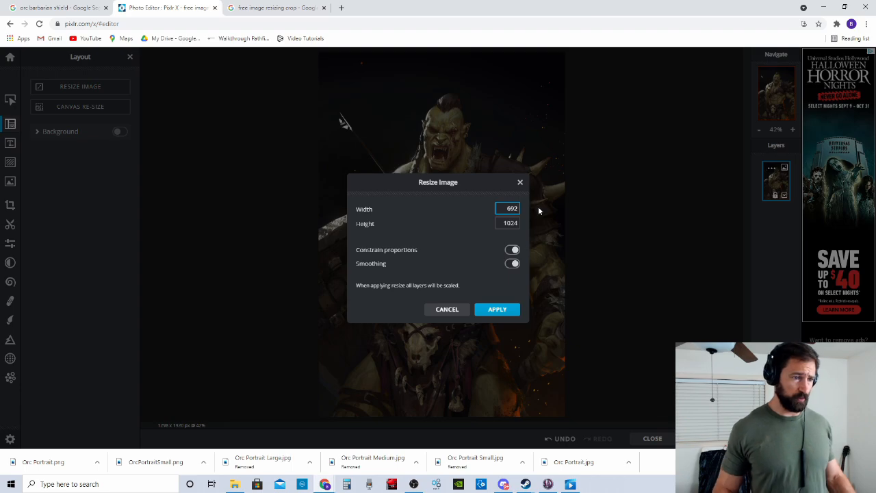
pyautogui.click(498, 312)
# Step: Download the 692 x 1024 image as a PNG named Orc Portrait Fulllength
pyautogui.click(695, 438)
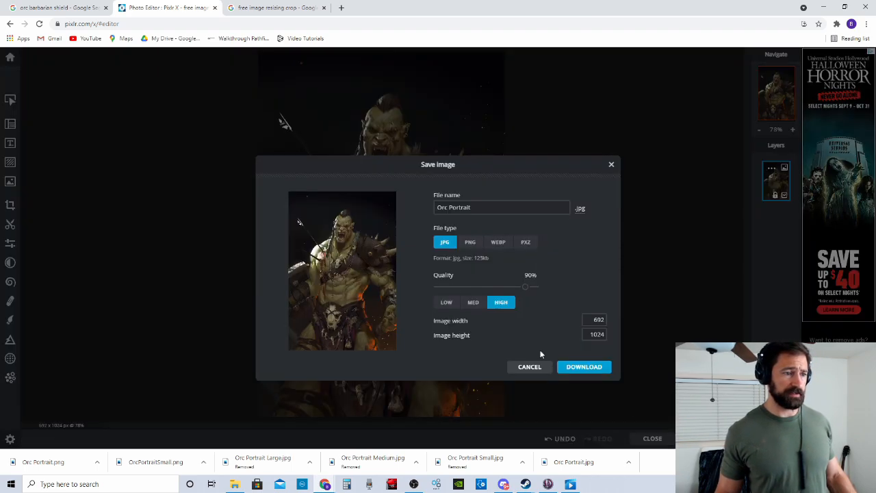
pyautogui.click(470, 243)
pyautogui.click(473, 207)
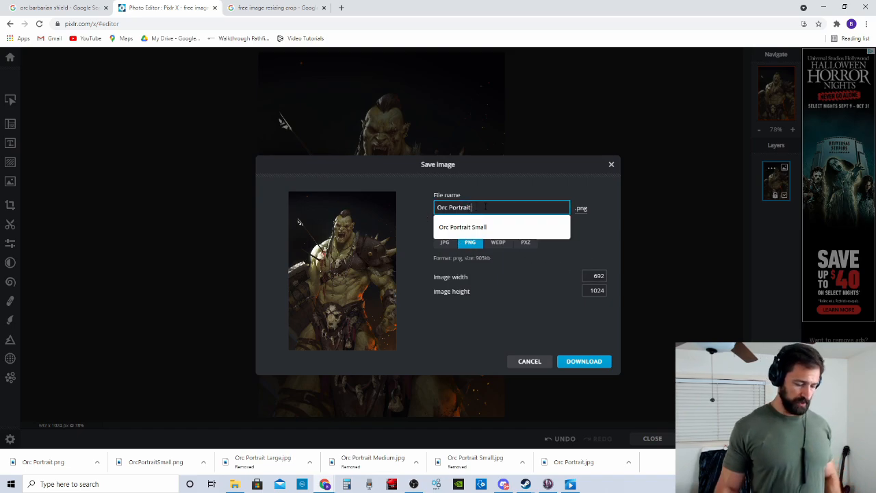
pyautogui.write('Fu')
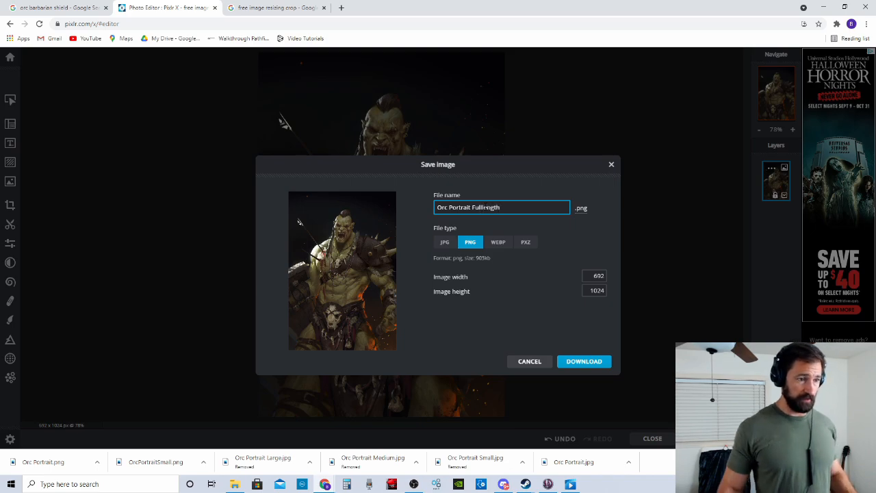
pyautogui.write('lllength')
pyautogui.click(586, 363)
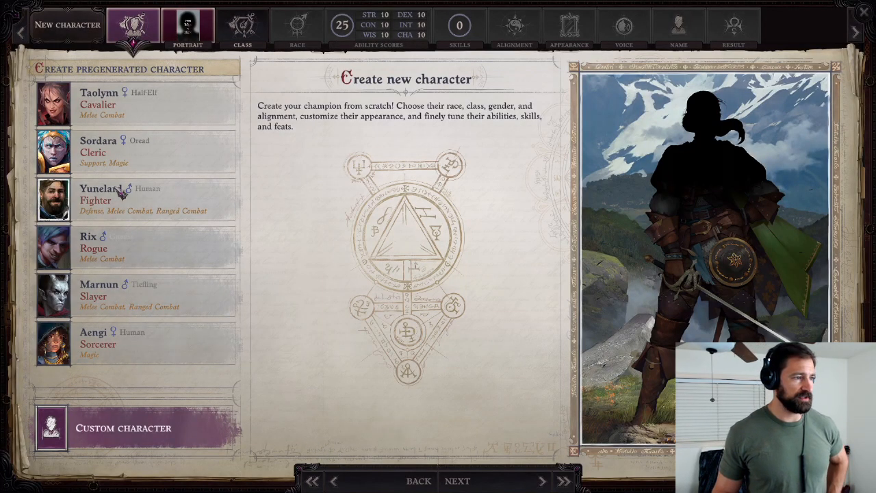
# Step: In Pathfinder: Wrath of the Righteous, go to the custom portraits and open the change options for the selected blank portrait
pyautogui.click(457, 480)
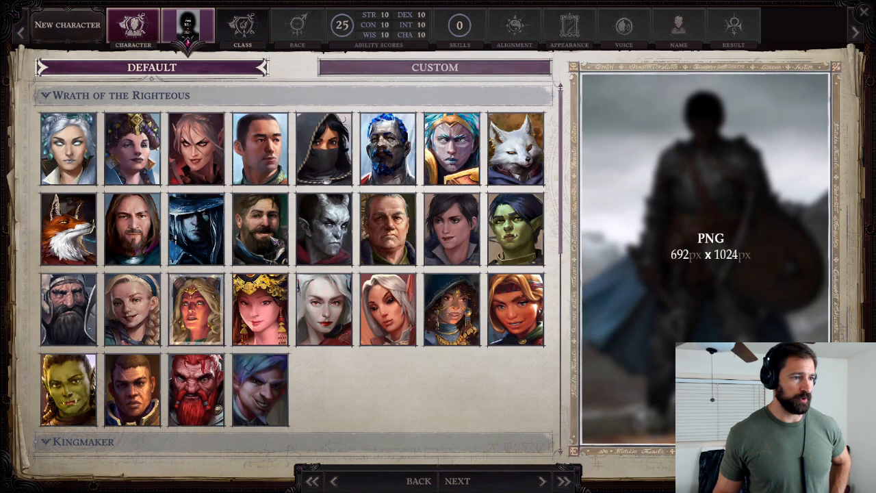
pyautogui.click(433, 69)
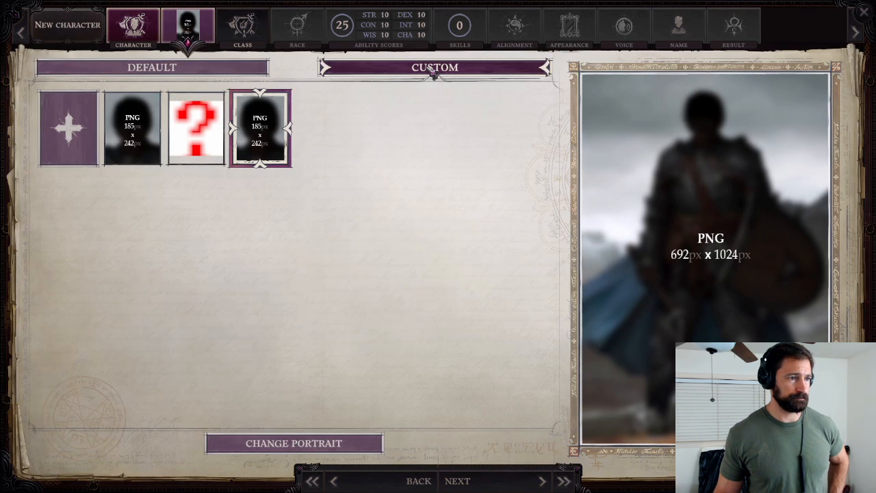
pyautogui.click(271, 443)
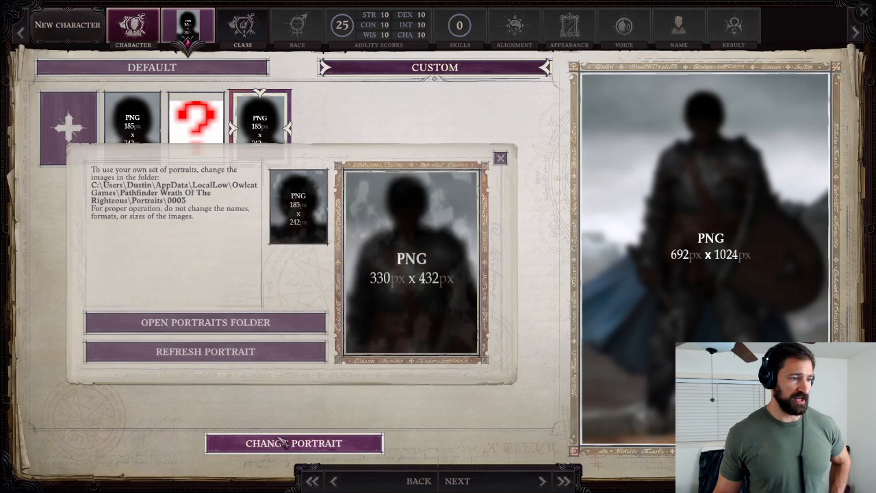
# Step: Switch to the 0003 portraits folder and delete the old orc images Fulllength, Medium and Small, keeping the placeholders
pyautogui.hotkey('alt', 'Tab')
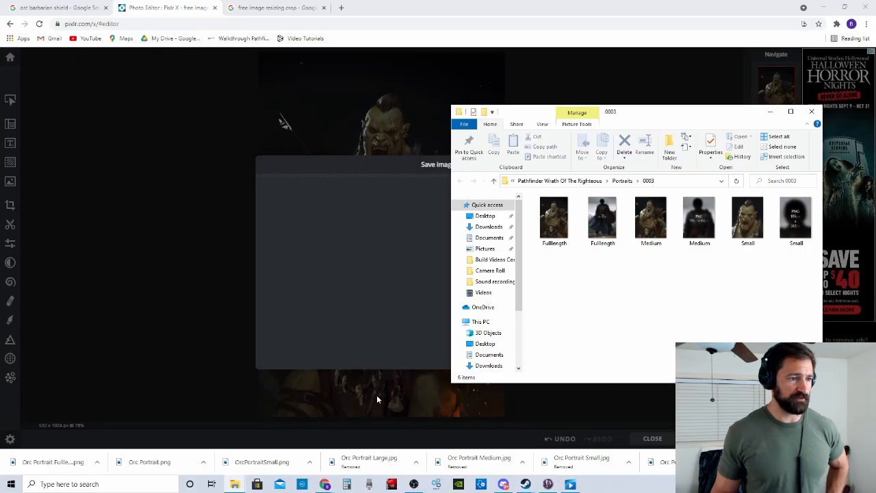
pyautogui.click(555, 226)
pyautogui.keyDown('ctrl'); pyautogui.click(650, 222); pyautogui.keyUp('ctrl')
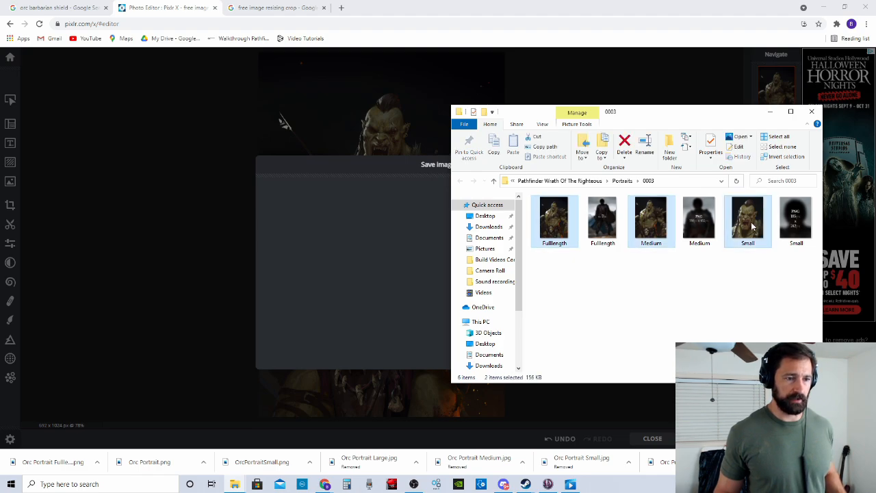
pyautogui.press('Delete')
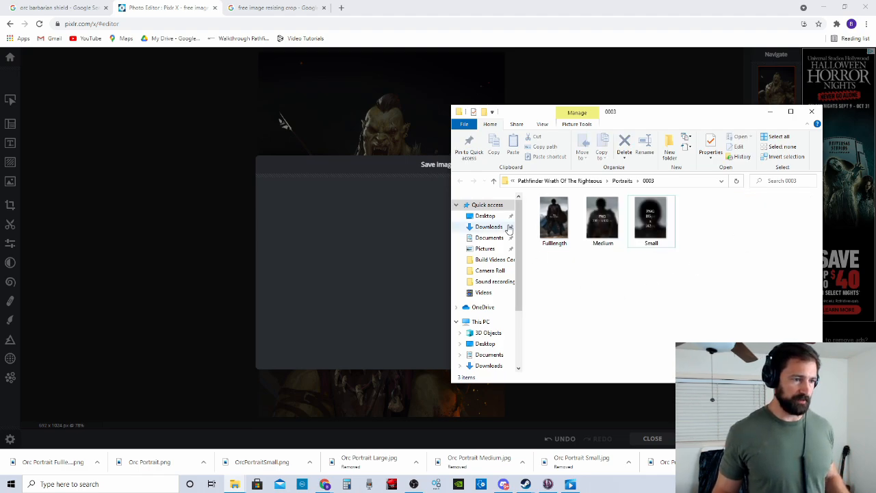
# Step: Open Downloads in a second File Explorer window and move the Orc Portrait Fulllength, Orc Portrait and OrcPortraitSmall PNGs into folder 0003
pyautogui.moveTo(526, 112); pyautogui.dragTo(572, 116)
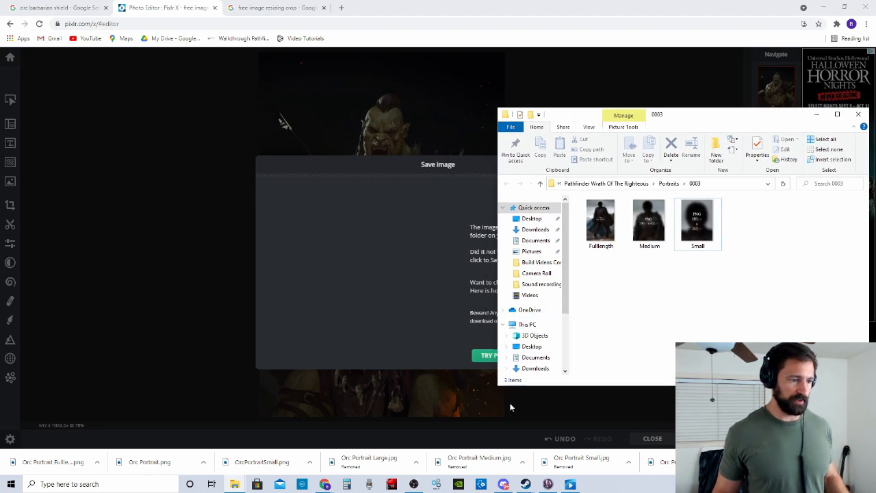
pyautogui.rightClick(235, 484)
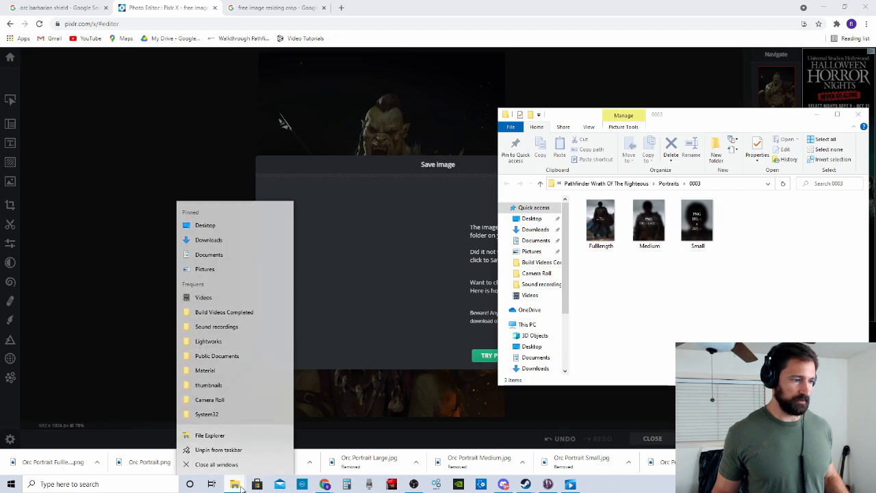
pyautogui.click(239, 486)
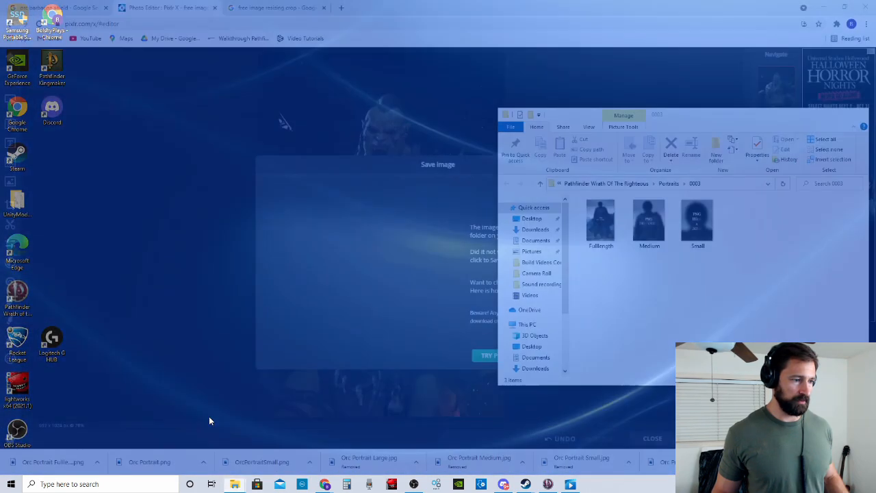
pyautogui.click(272, 441)
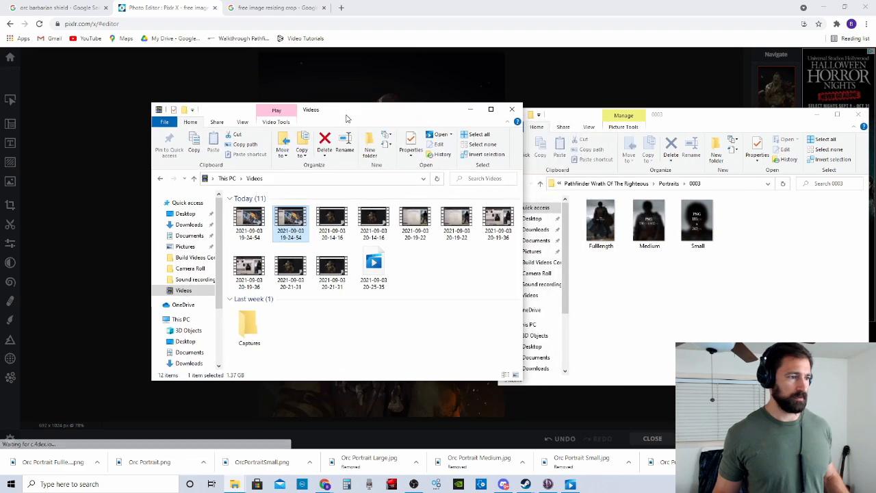
pyautogui.click(189, 226)
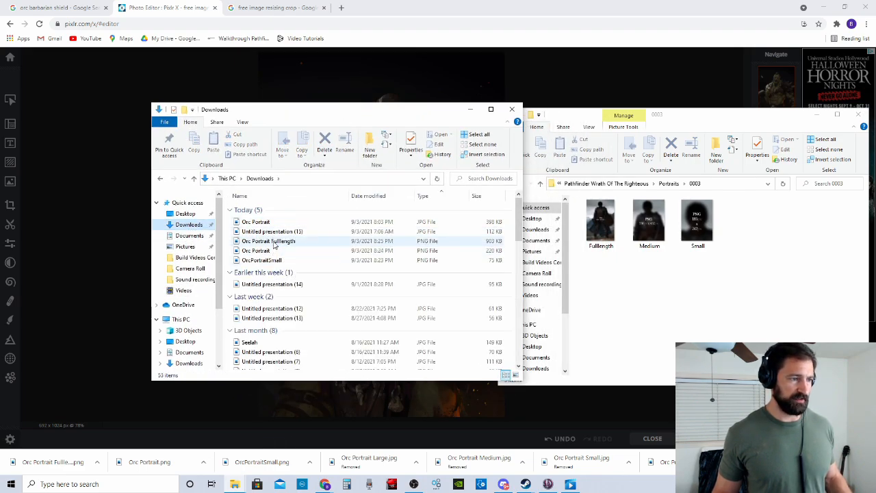
pyautogui.moveTo(271, 241); pyautogui.dragTo(694, 305)
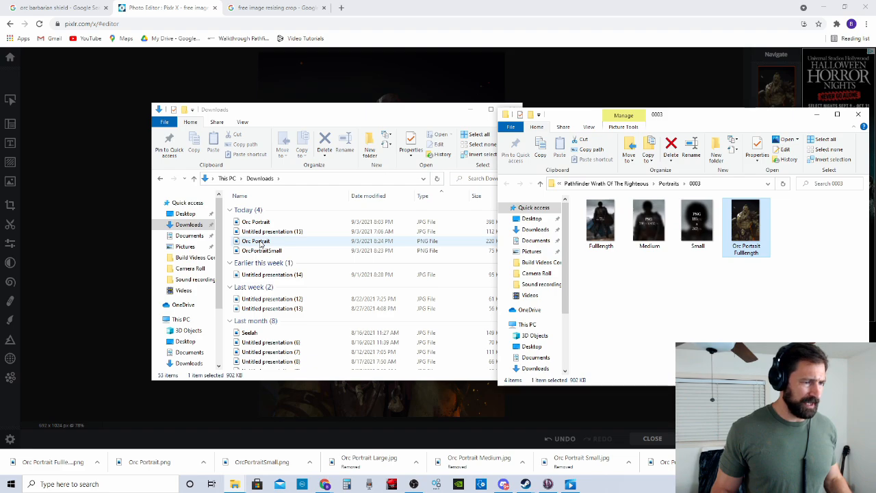
pyautogui.moveTo(262, 242); pyautogui.dragTo(743, 320)
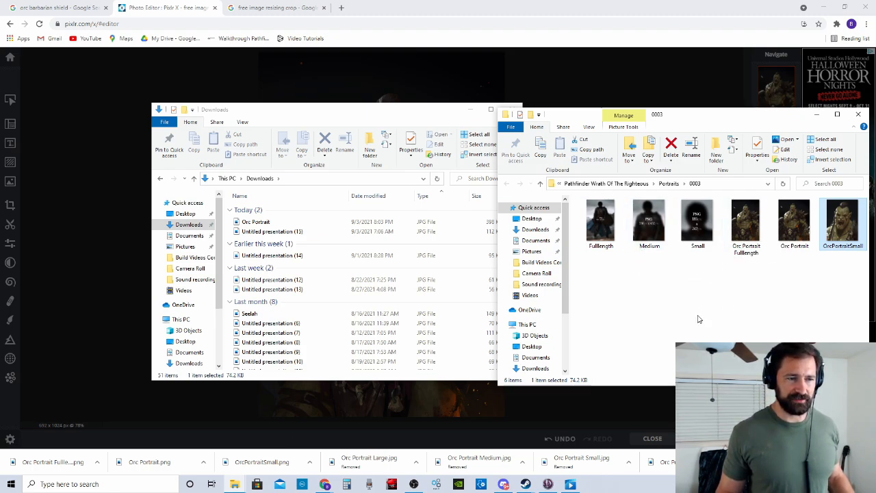
# Step: Select the three placeholder images, switch to the game and try to refresh the custom portrait with them still in the folder
pyautogui.moveTo(697, 315); pyautogui.dragTo(615, 218)
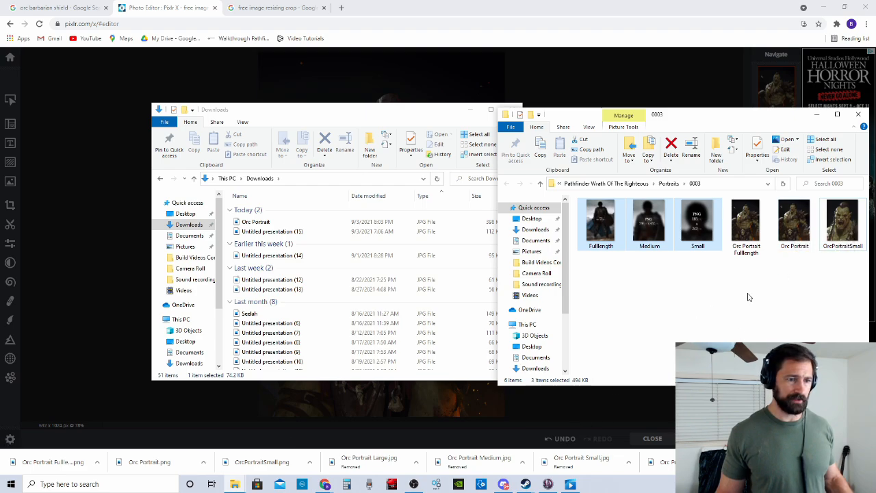
pyautogui.click(549, 483)
pyautogui.click(230, 355)
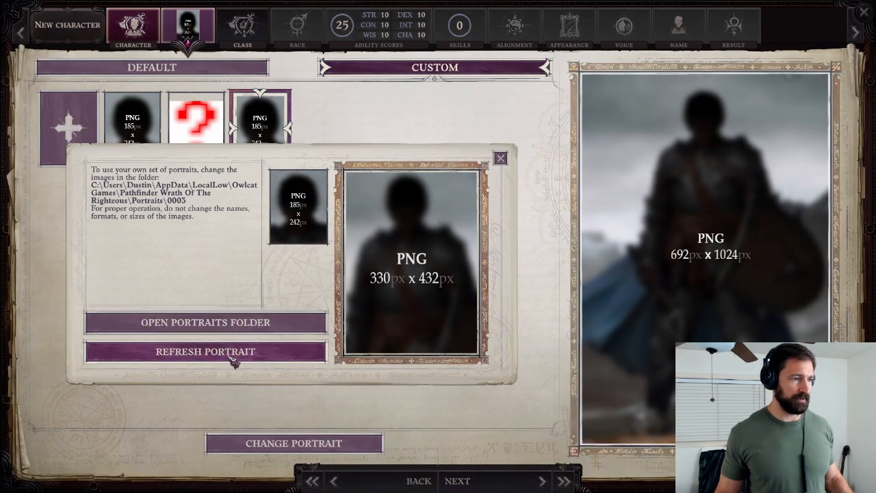
pyautogui.click(233, 352)
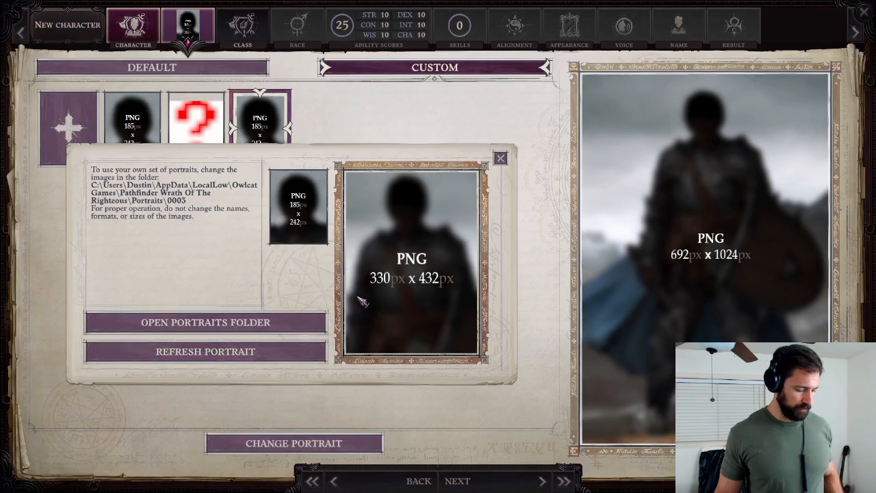
# Step: Switch back to the 0003 portraits folder and delete the three placeholder images Fulllength, Medium and Small
pyautogui.hotkey('alt', 'Tab')
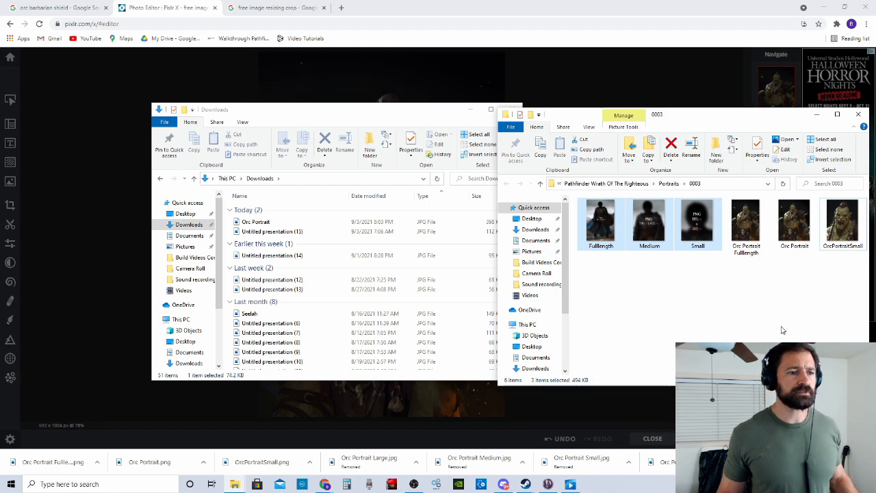
pyautogui.click(700, 303)
pyautogui.moveTo(718, 291); pyautogui.dragTo(587, 225)
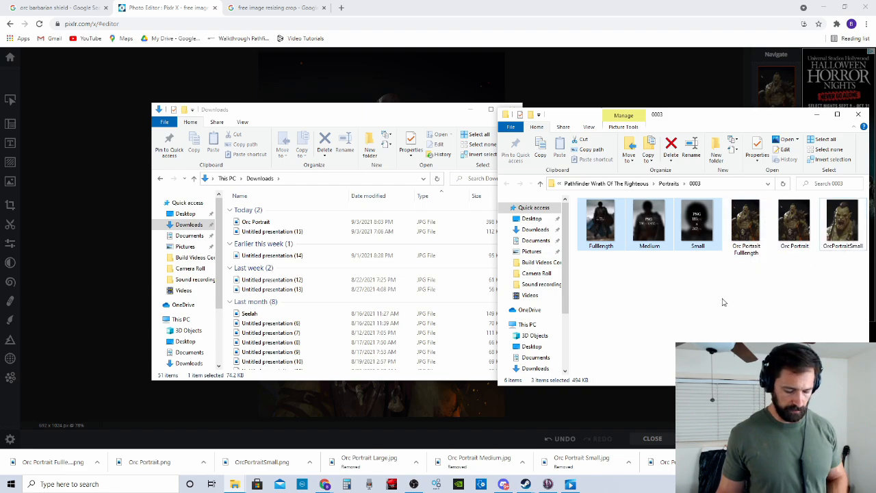
pyautogui.press('Delete')
# Step: Rename the Orc Portrait Fulllength image in folder 0003 as Fulllength
pyautogui.click(600, 225)
pyautogui.rightClick(599, 229)
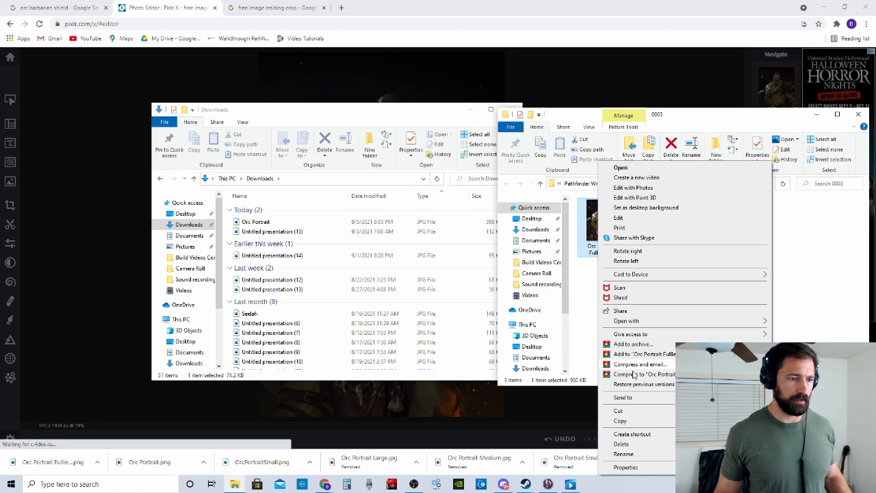
pyautogui.click(629, 453)
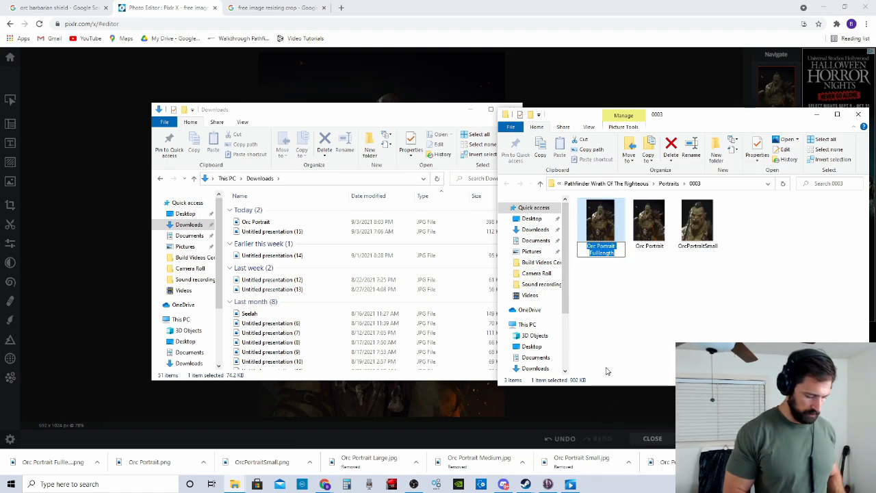
pyautogui.write('Fulllength')
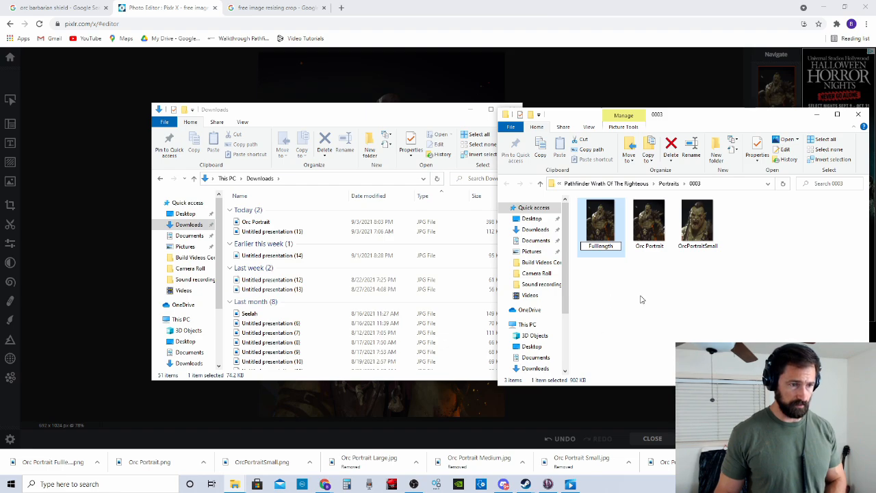
# Step: Rename the Orc Portrait image in folder 0003 as Medium
pyautogui.click(648, 249)
pyautogui.rightClick(647, 248)
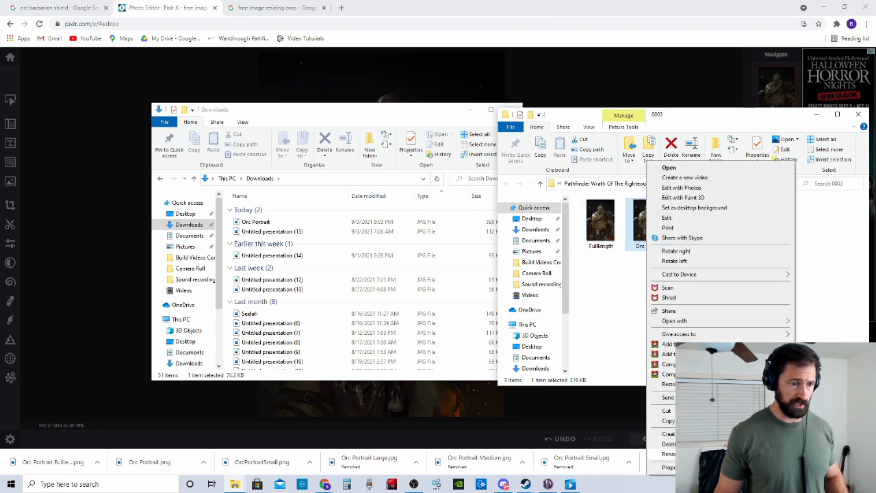
pyautogui.click(662, 454)
pyautogui.write('Medium')
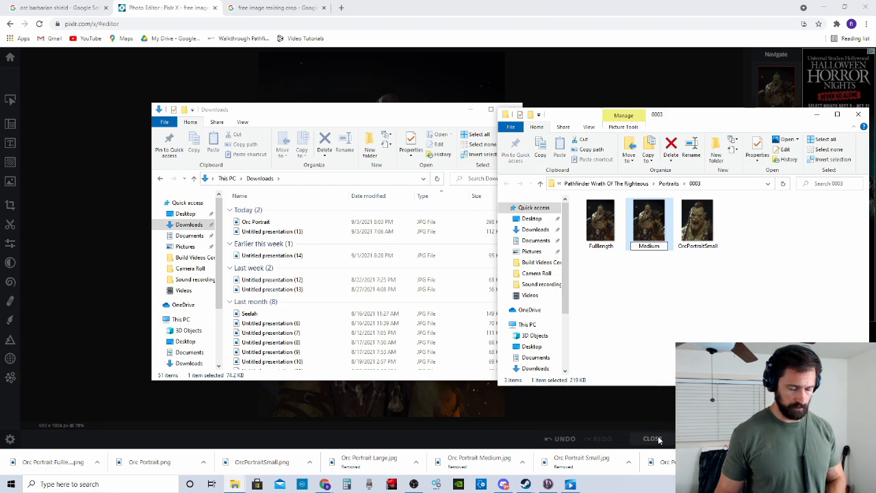
pyautogui.press('Return')
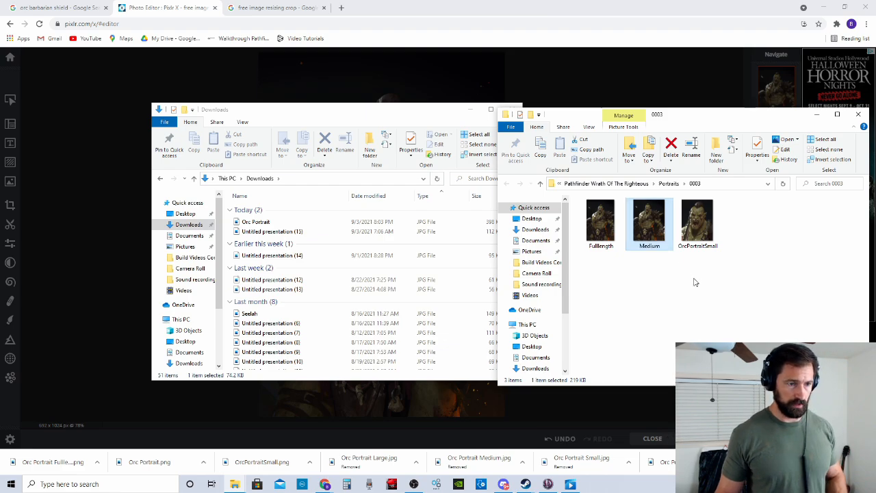
# Step: Rename the OrcPortraitSmall image in folder 0003 as Small
pyautogui.rightClick(692, 224)
pyautogui.click(710, 454)
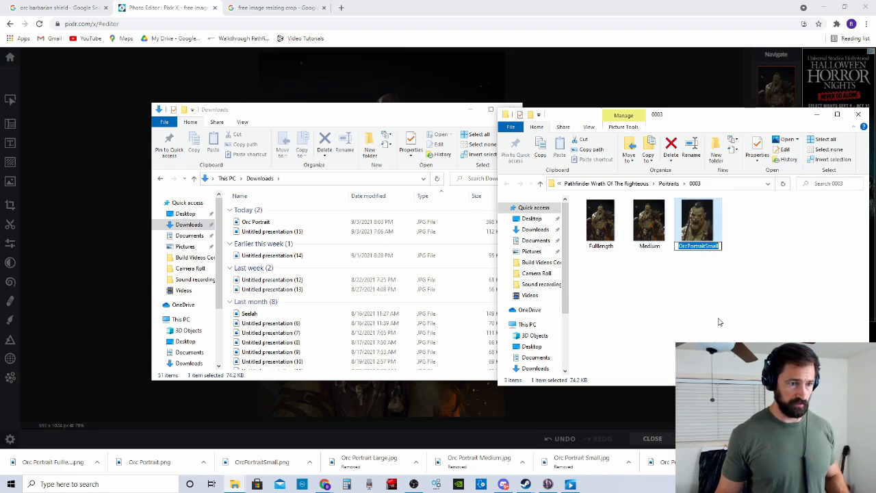
pyautogui.write('Small')
pyautogui.press('Return')
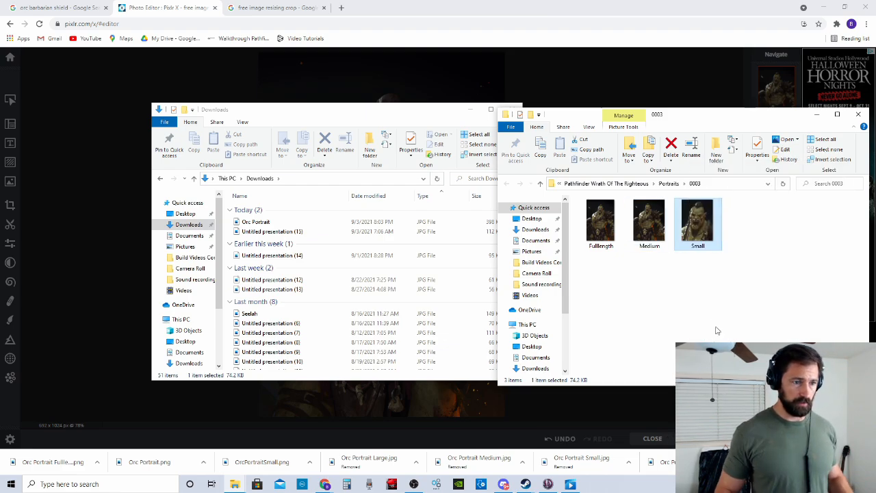
# Step: Clear the file selection, switch to Pathfinder: Wrath of the Righteous and refresh the custom portrait from folder 0003
pyautogui.click(708, 332)
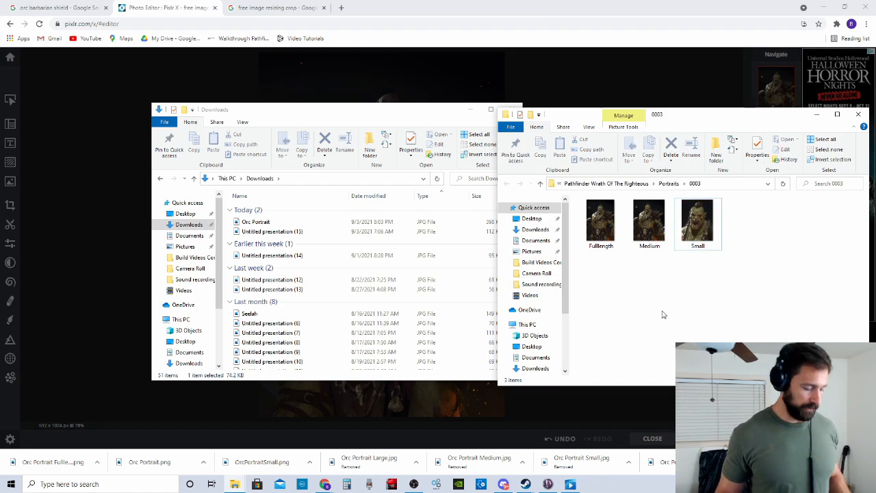
pyautogui.hotkey('alt', 'Tab')
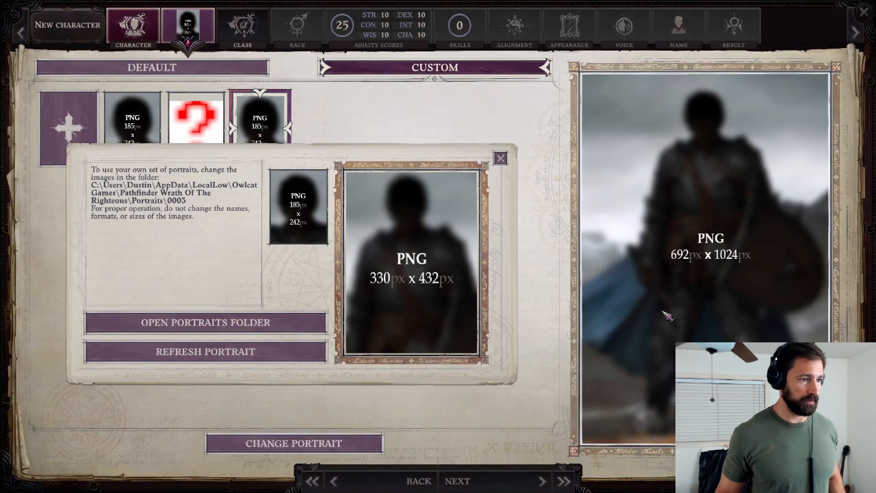
pyautogui.click(238, 354)
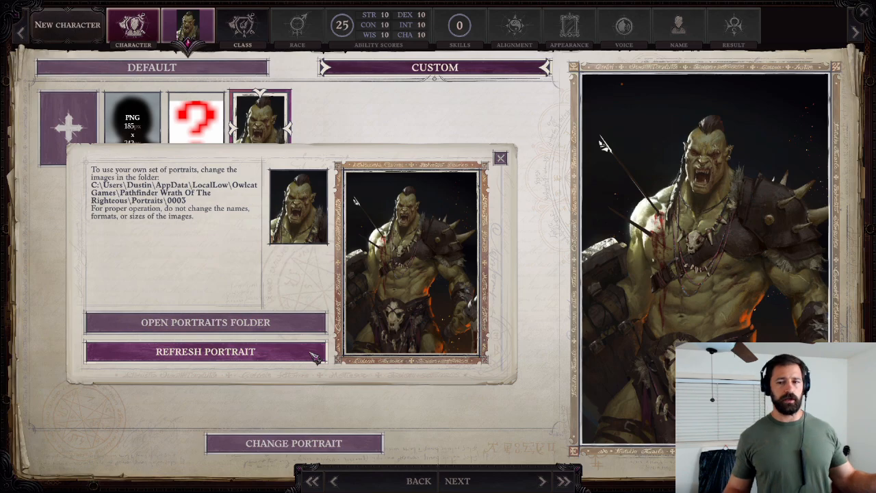